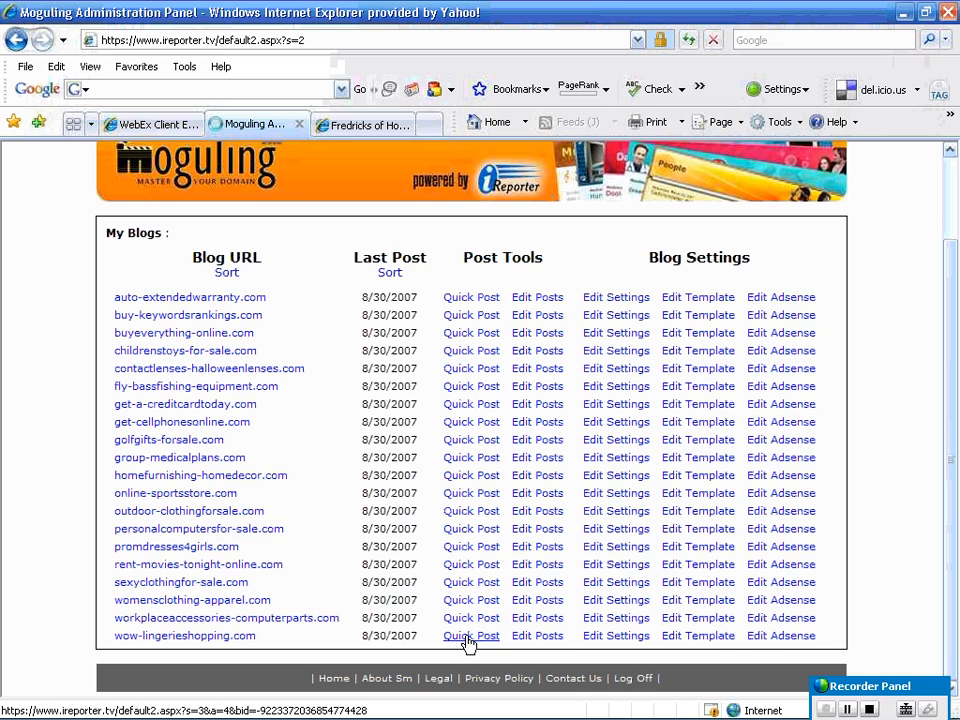
Start a quick post for wow-lingerieshopping.com and copy the full article text from that site's home page.
click(466, 637)
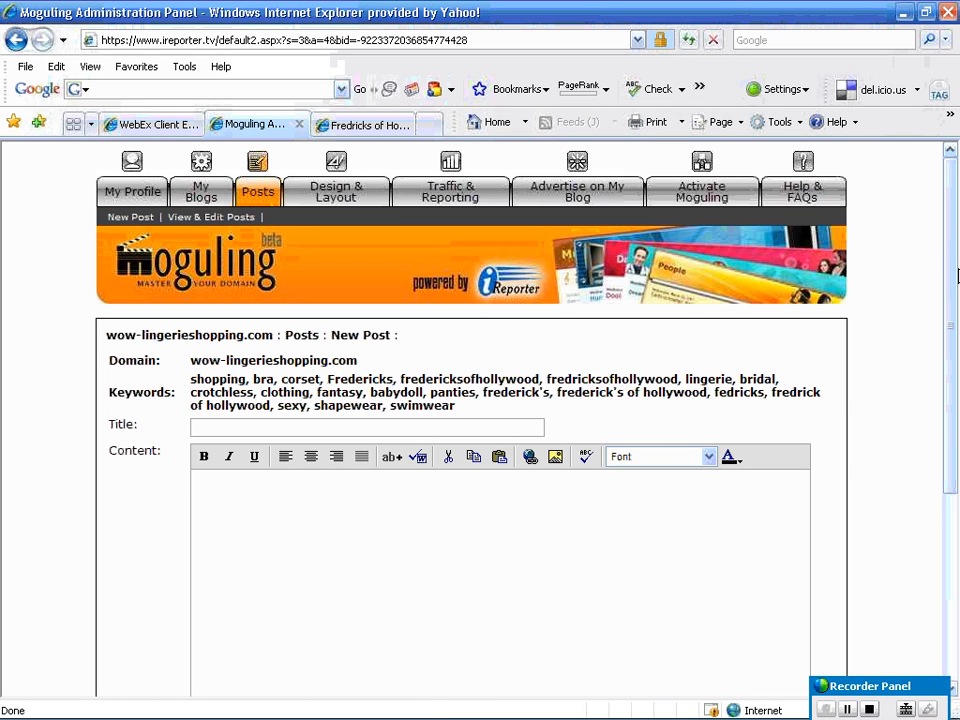
mouse_move(947, 244)
mouse_down()
mouse_move(948, 269)
mouse_move(948, 245)
mouse_up()
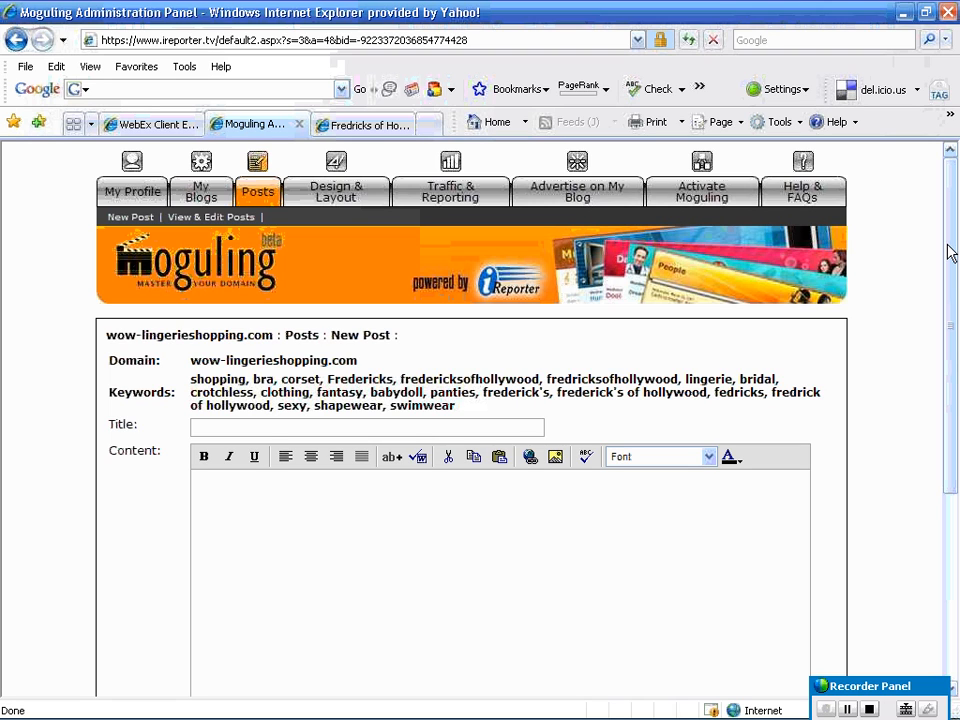
click(368, 127)
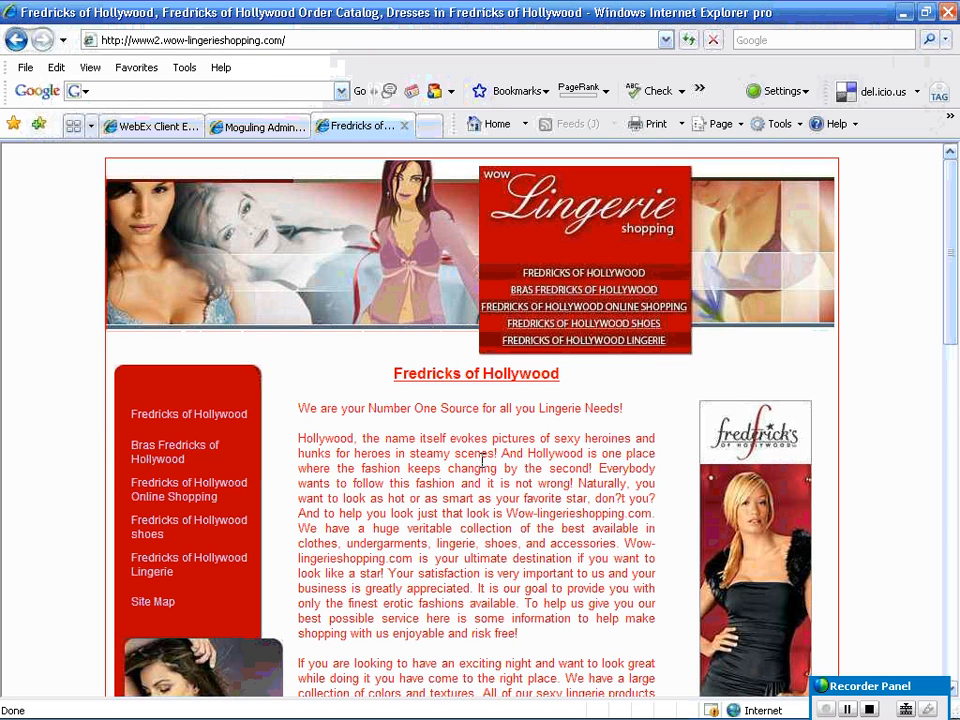
scroll(482, 460, down, 2)
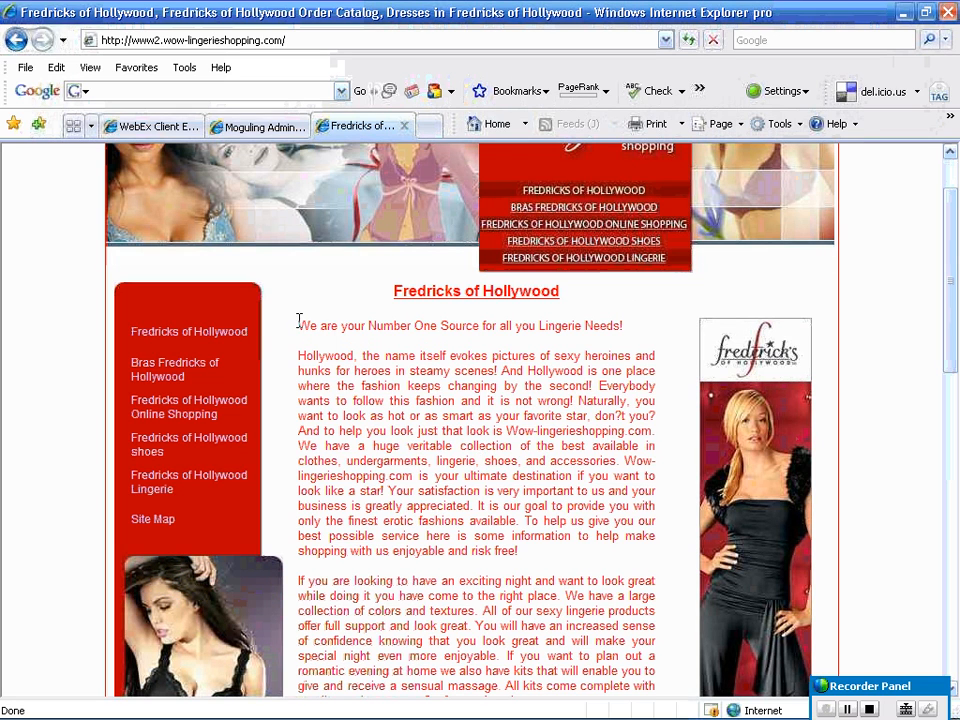
drag(298, 326, 596, 621)
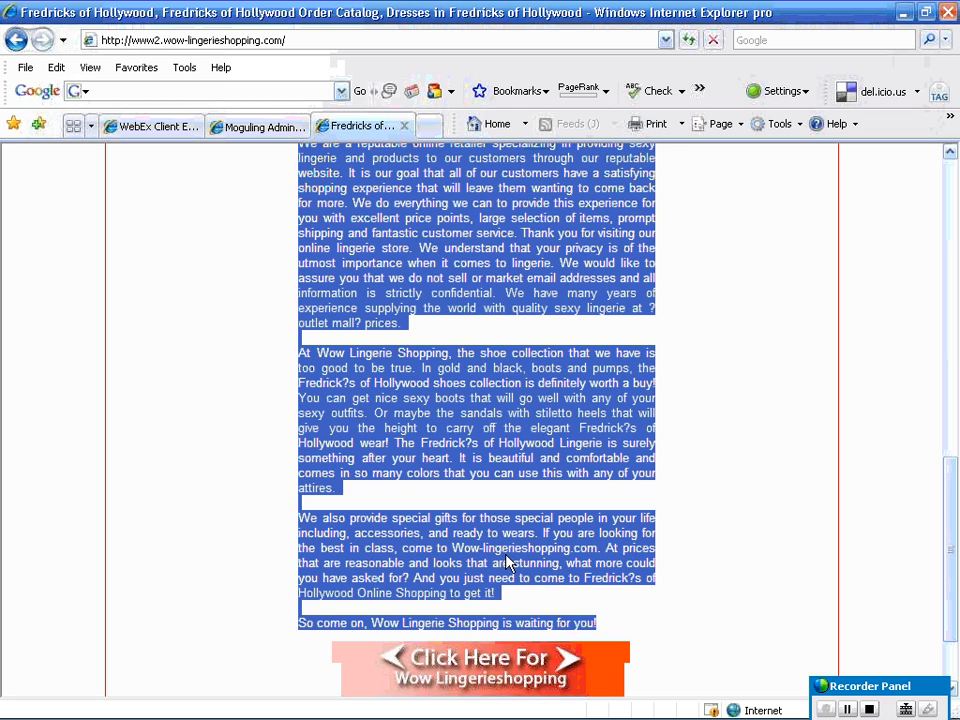
right_click(510, 356)
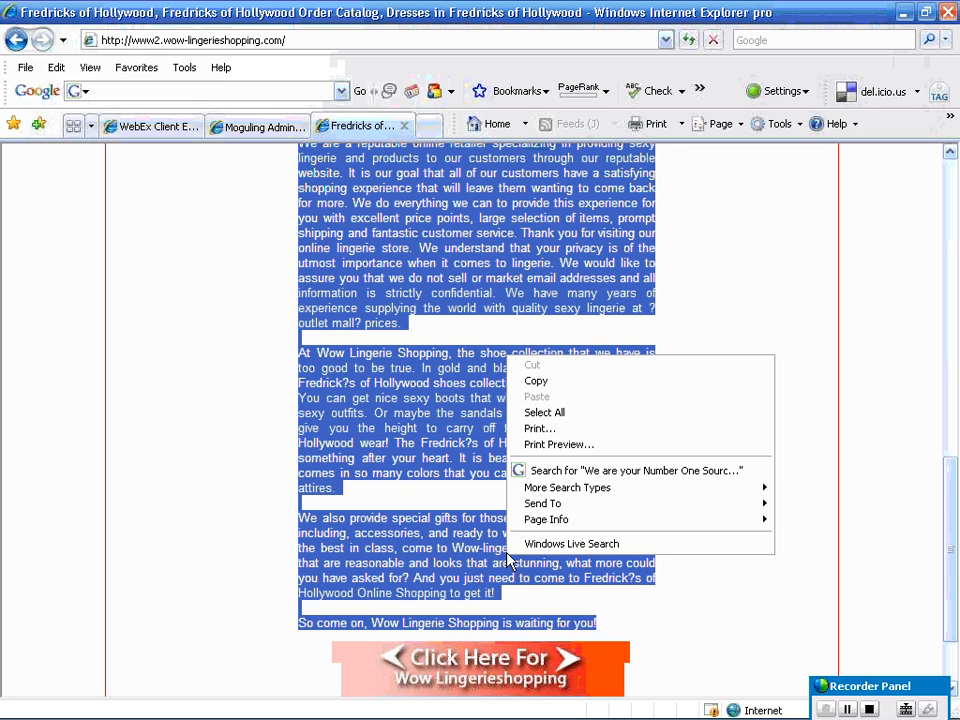
click(545, 384)
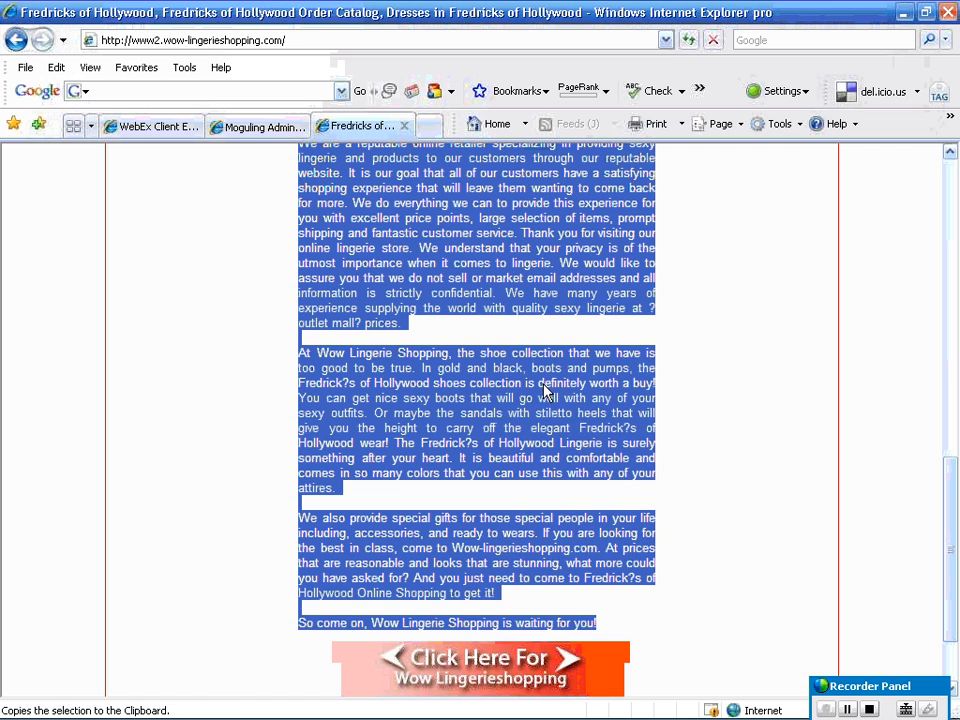
Try to paste the copied article into the new post's content, allowing the webpage to access the clipboard.
click(262, 129)
click(309, 498)
right_click(309, 498)
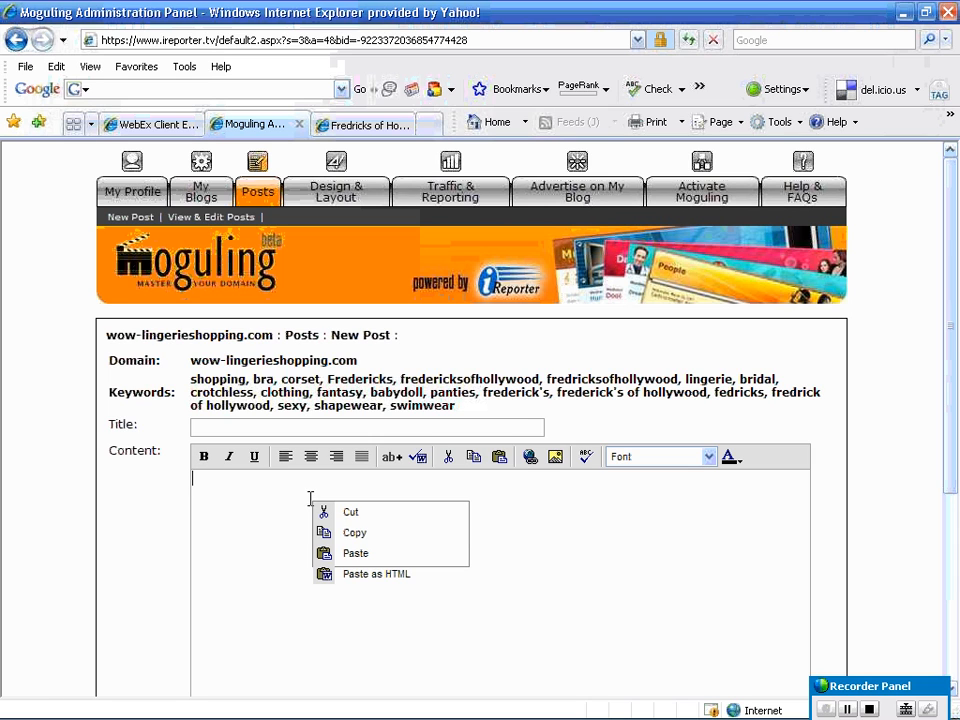
click(376, 547)
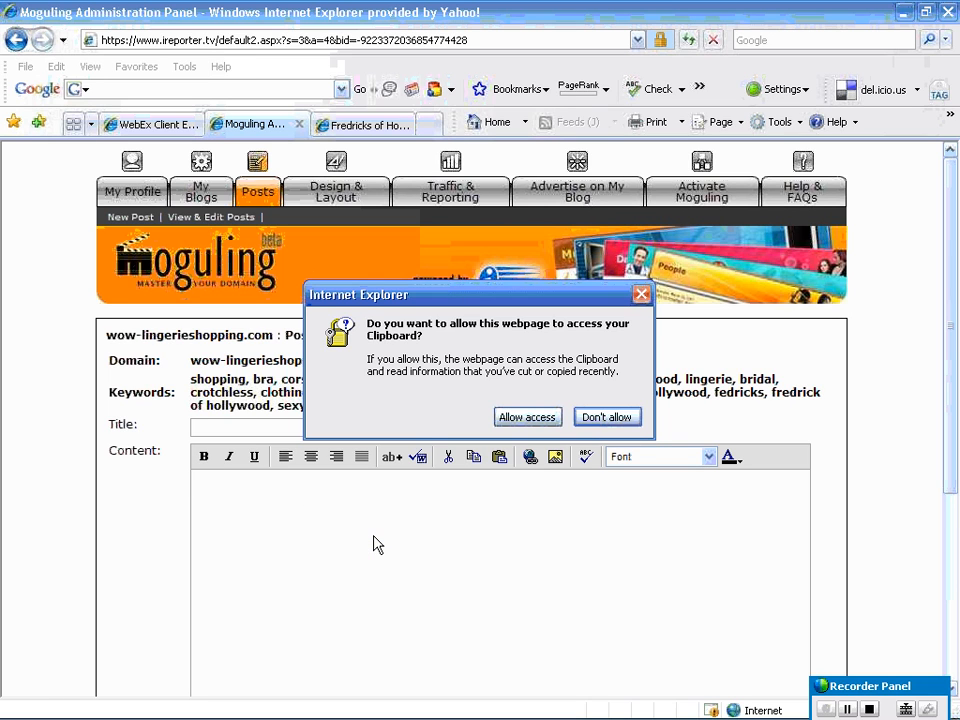
click(527, 417)
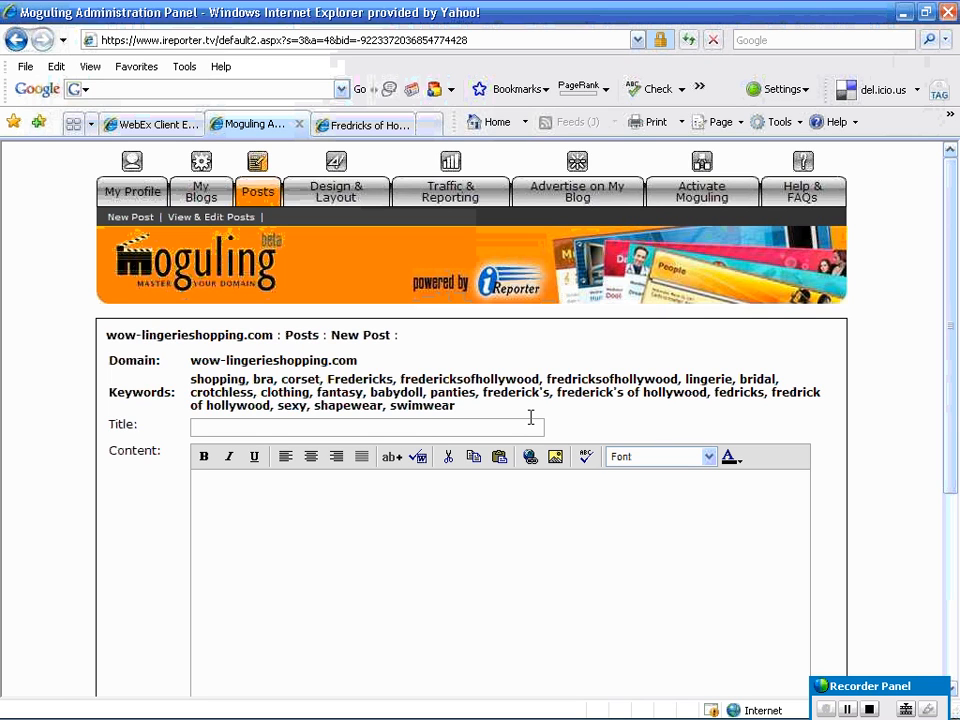
Paste the copied article text into the content area of the new post.
drag(955, 415, 947, 497)
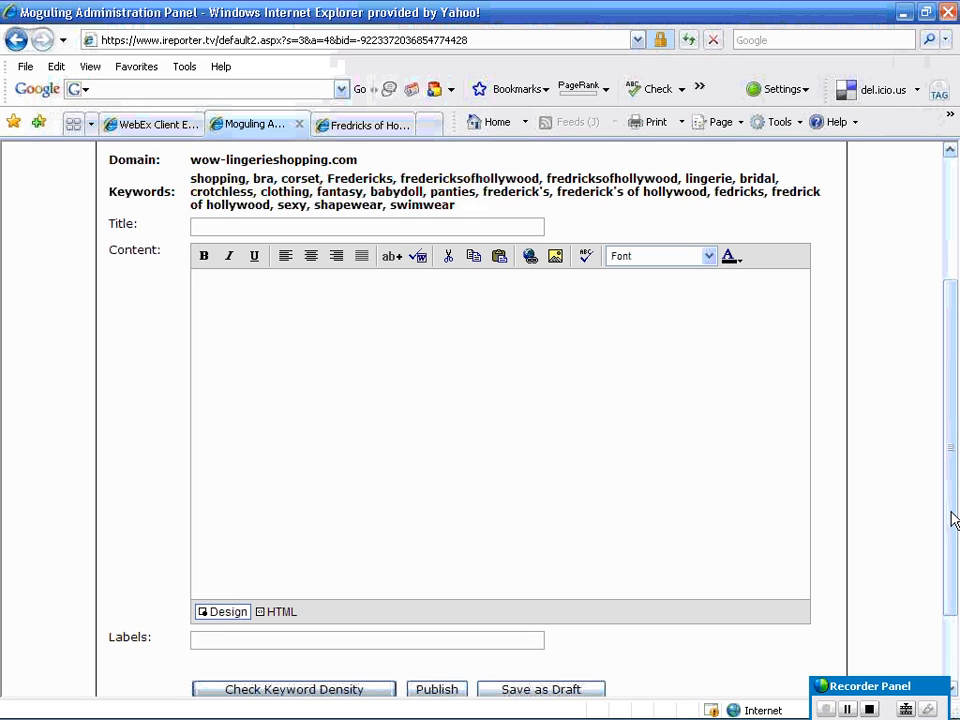
drag(951, 516, 953, 553)
click(576, 360)
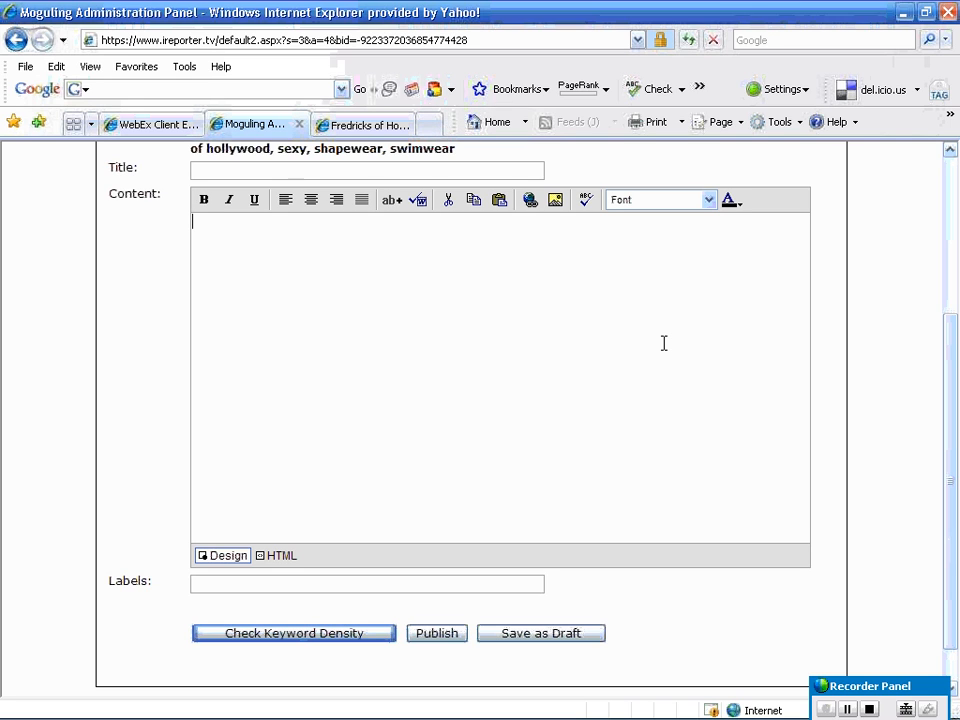
right_click(276, 284)
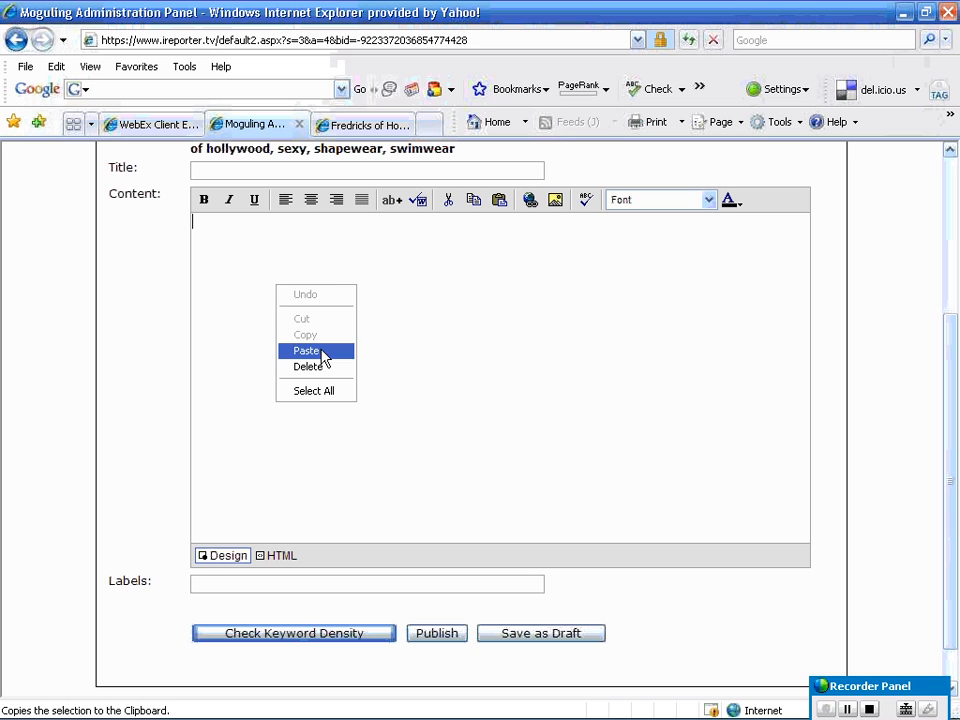
click(321, 352)
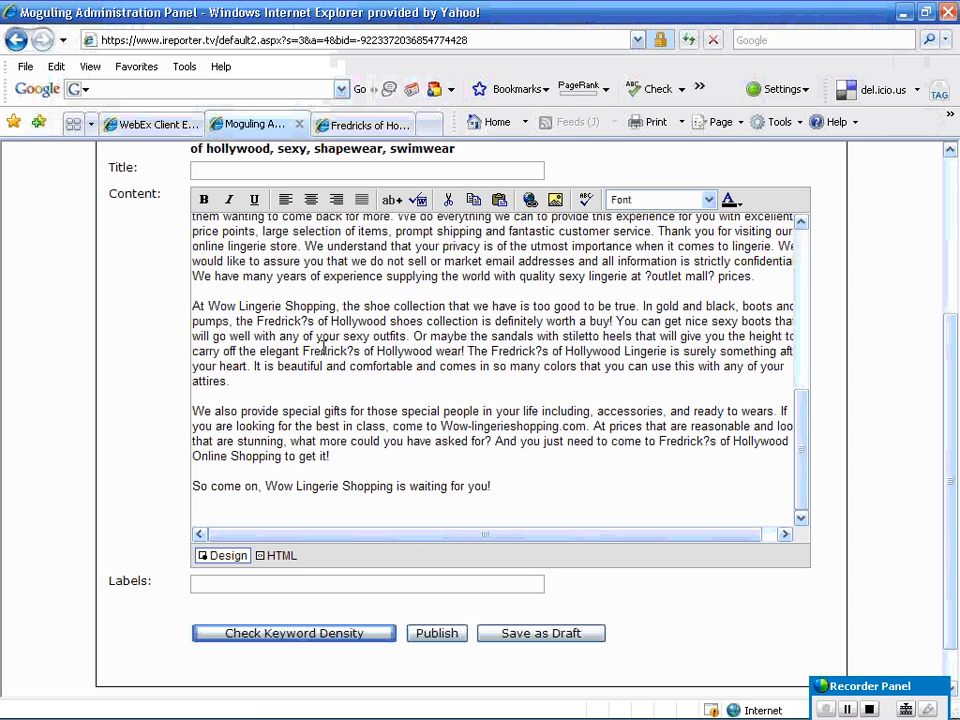
drag(800, 452, 809, 300)
drag(810, 413, 798, 264)
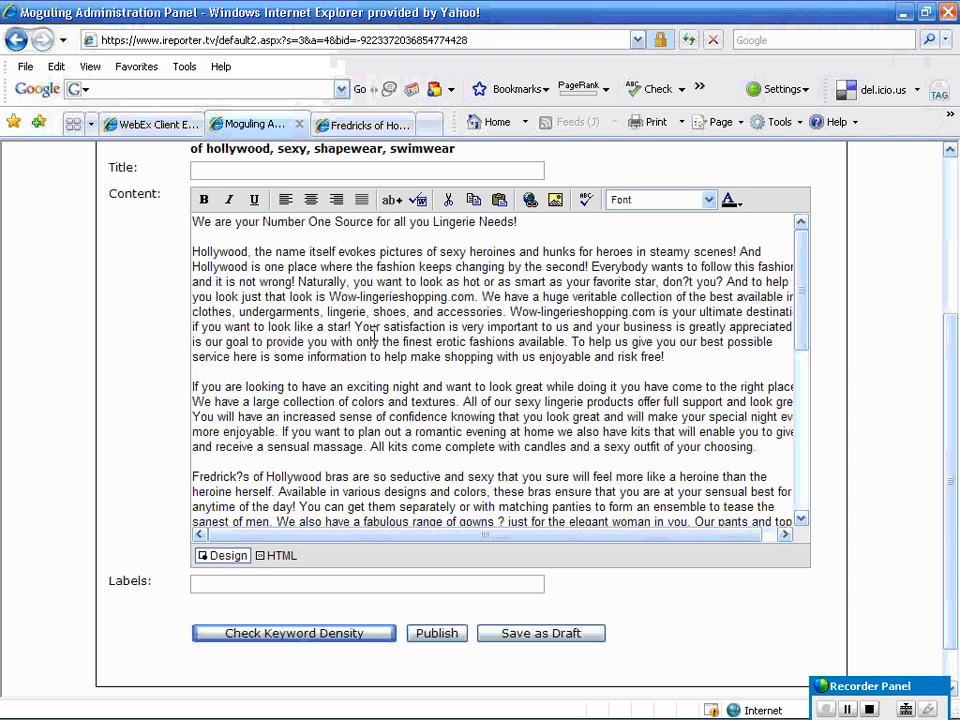
drag(801, 320, 803, 259)
Copy the text of the title tag from the Wow Lingerie Shopping home page's source code, and close the source.
click(375, 126)
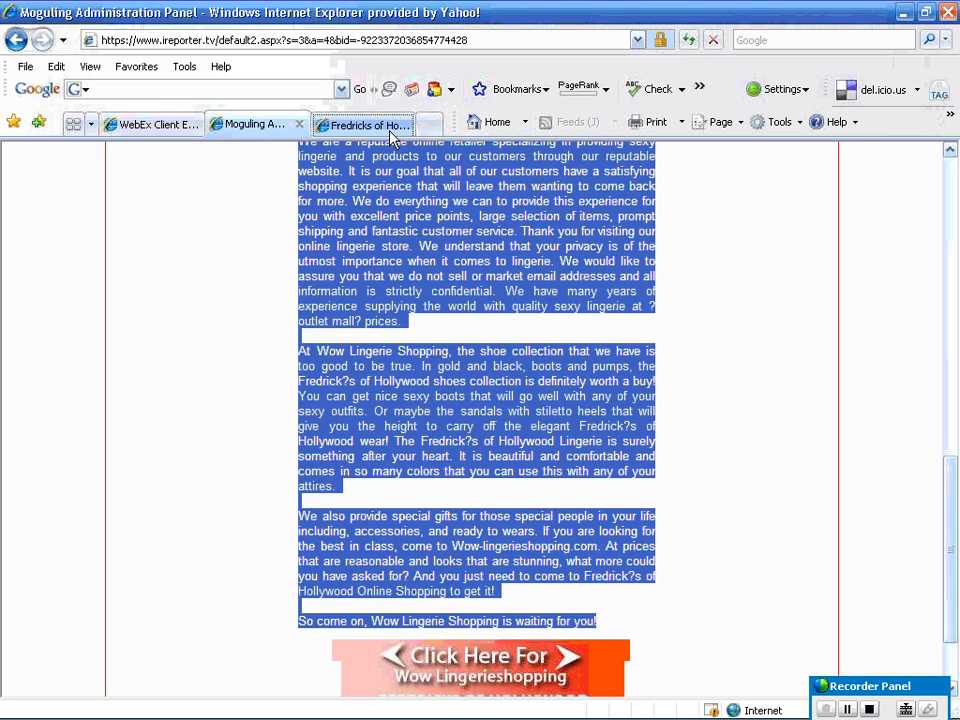
drag(945, 542, 948, 207)
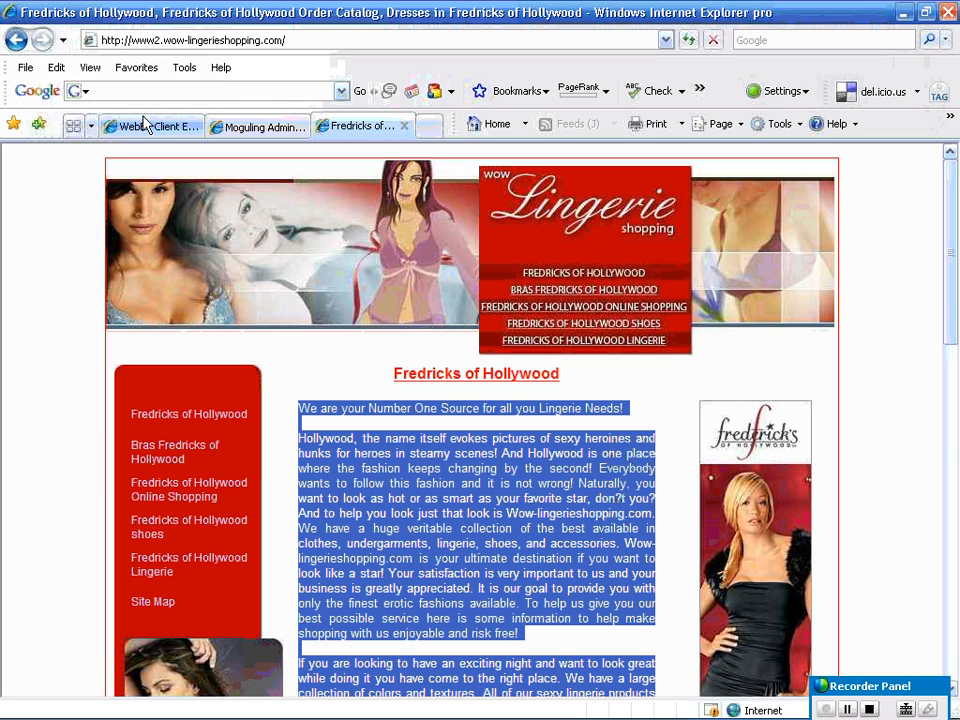
click(96, 69)
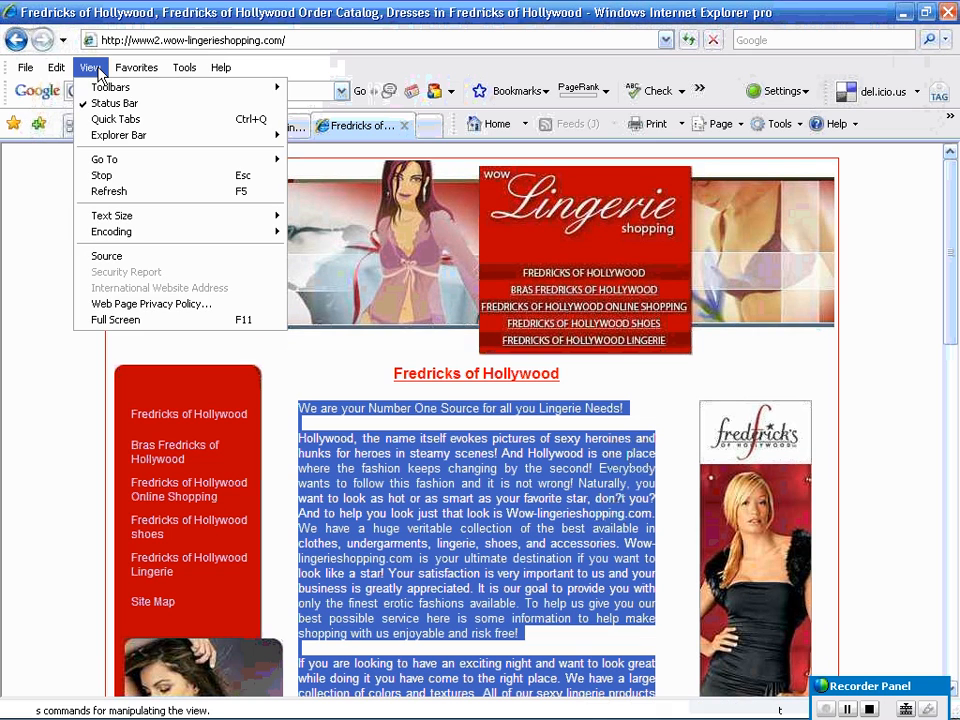
click(156, 258)
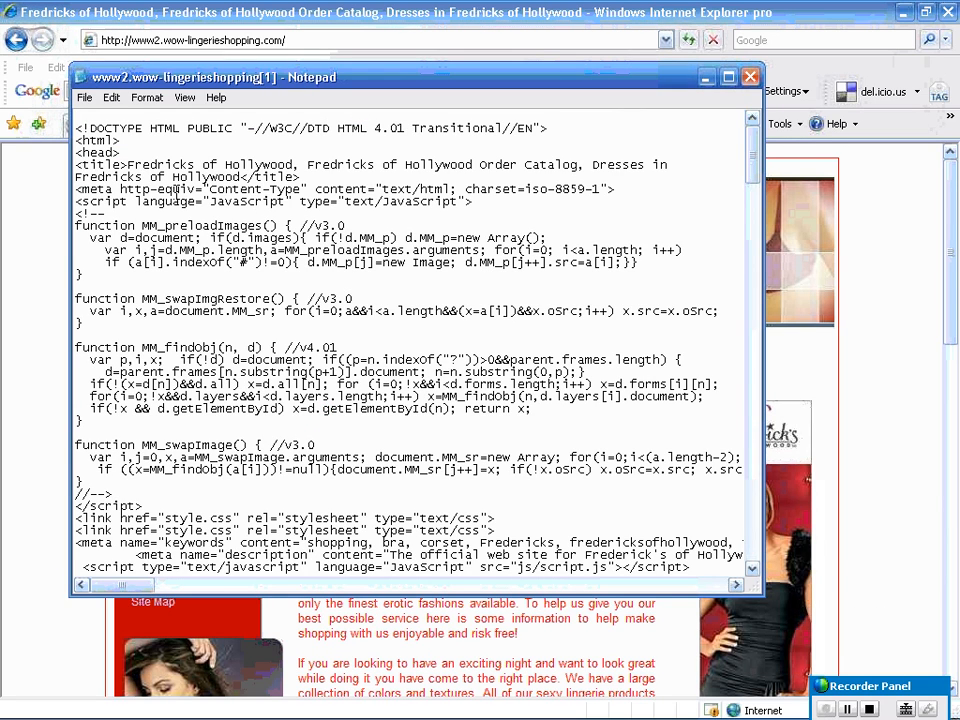
drag(127, 164, 240, 178)
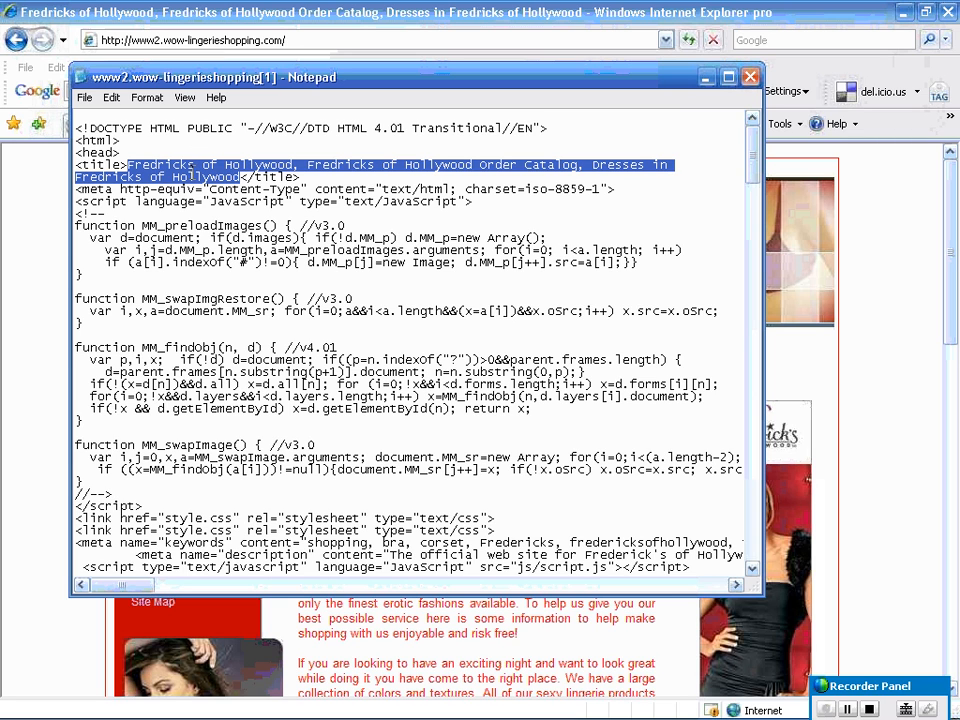
right_click(197, 177)
click(232, 224)
click(751, 77)
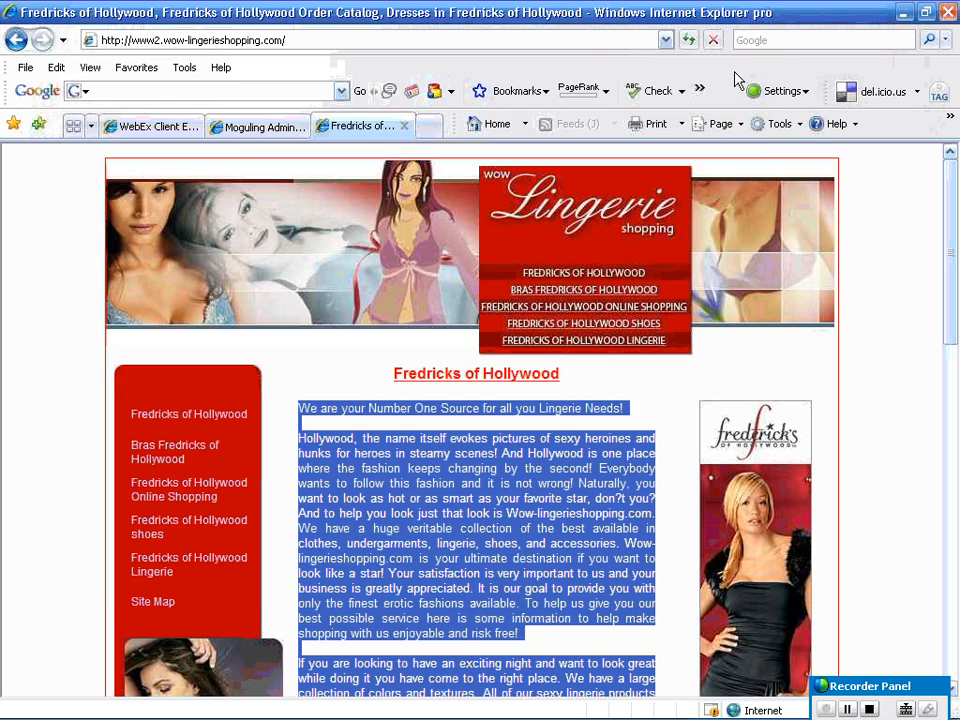
Paste the copied page title into the new post's title.
click(281, 133)
click(311, 170)
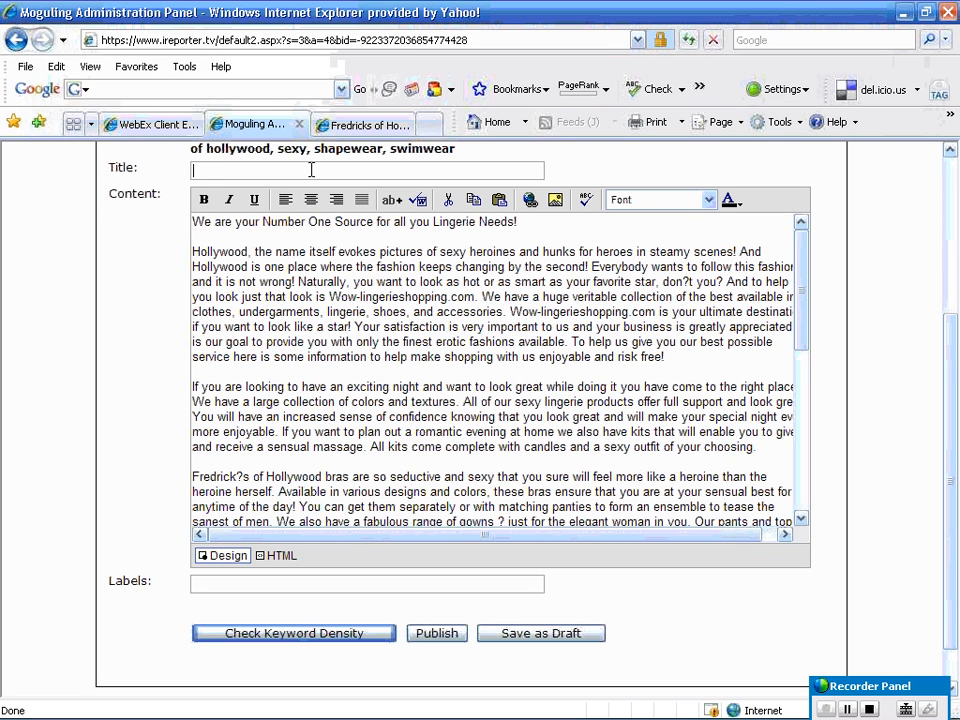
right_click(311, 170)
click(375, 233)
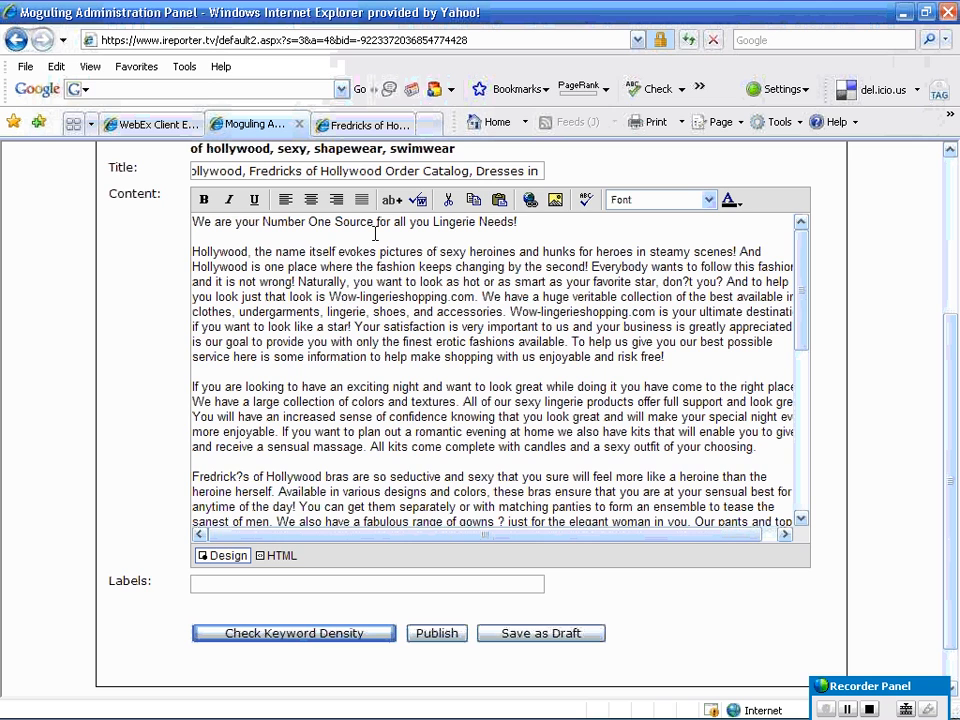
key(Home)
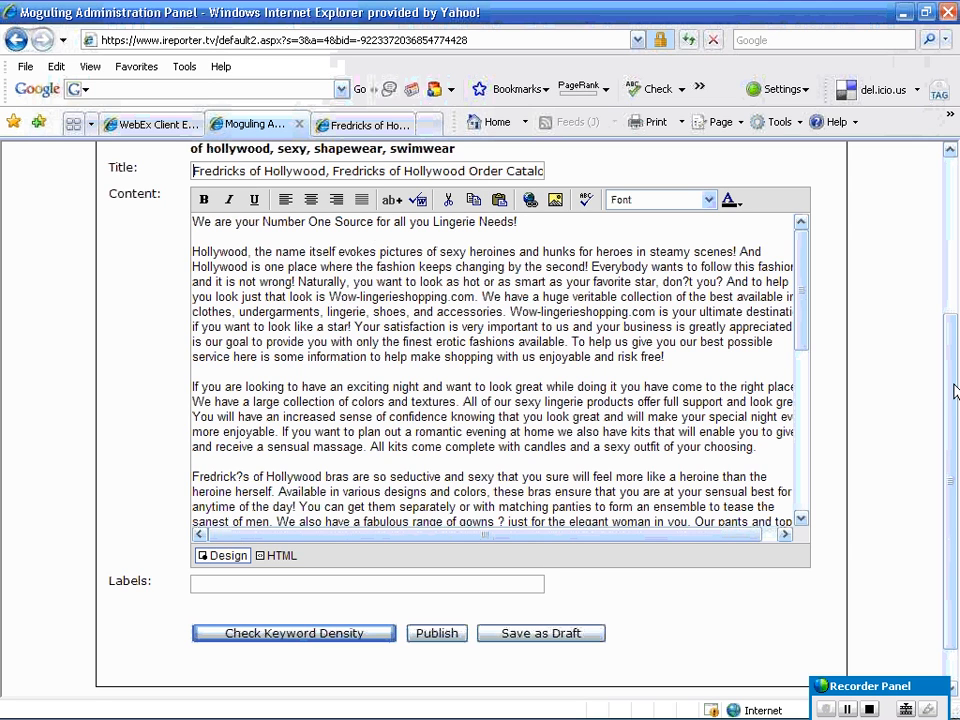
Replace "Dresses in" at the end of the post title with "Lingerie".
scroll(953, 390, up, 3)
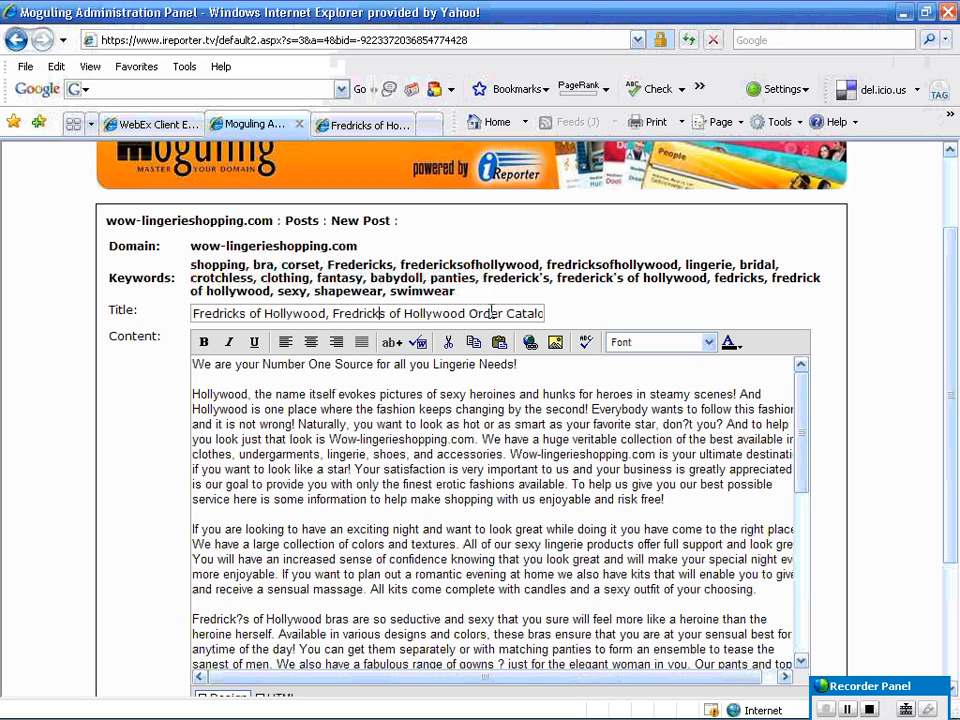
key(Right)
key(Right)
key(Right)
key(Right)
key(Right)
key(Right)
key(Right)
key(Right)
key(Right)
key(Right)
key(Right)
key(Right)
key(Right)
key(Right)
key(Right)
key(Right)
key(Right)
key(Right)
key(Right)
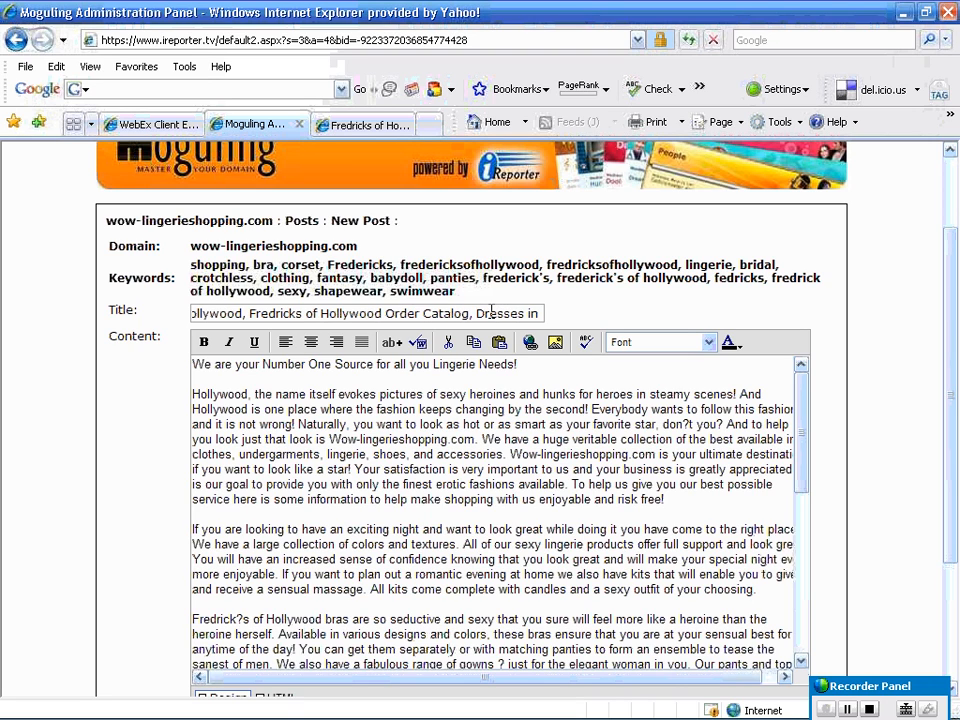
key(Right)
key(Right)
key(Right)
key(BackSpace)
key(BackSpace)
key(BackSpace)
key(BackSpace)
key(BackSpace)
key(BackSpace)
key(BackSpace)
key(BackSpace)
key(BackSpace)
key(BackSpace)
key(BackSpace)
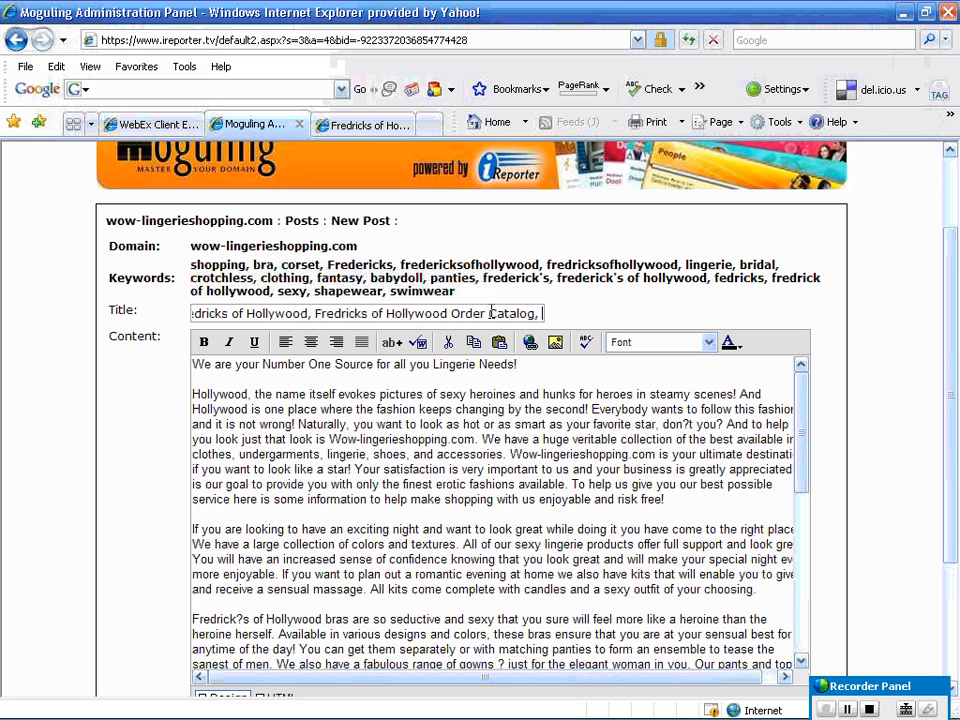
text(Lin)
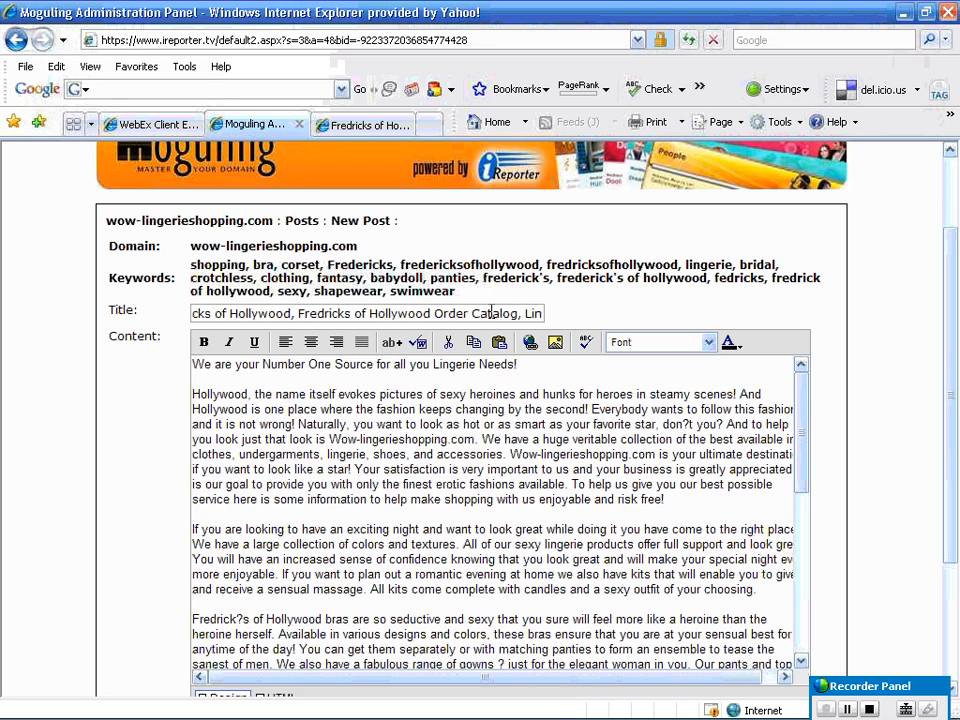
text(gerie)
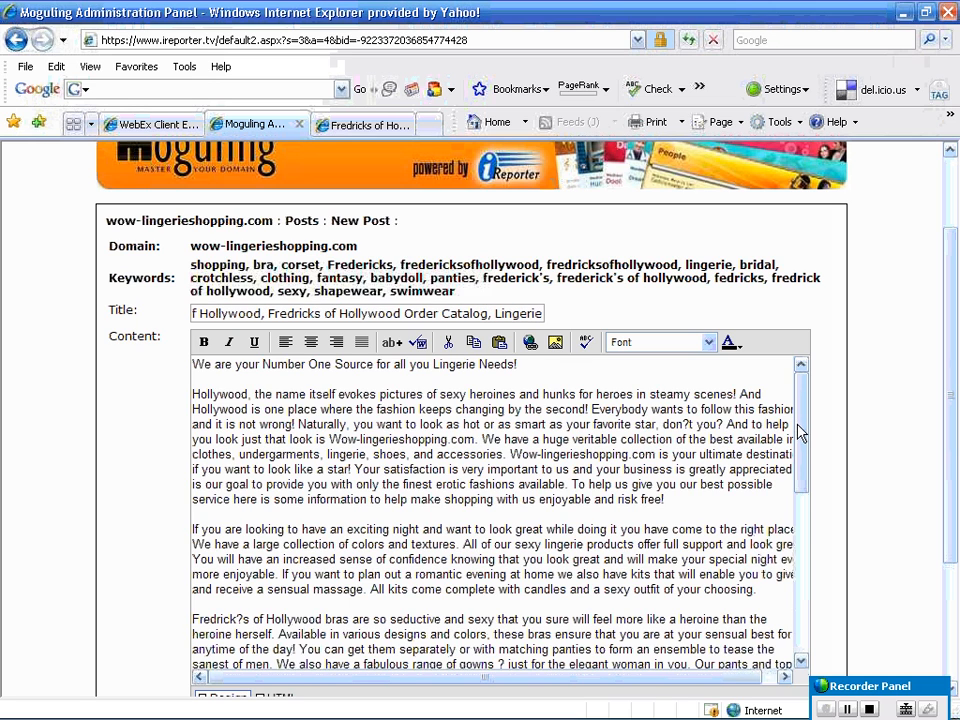
Label the post "lingerie" and check the keyword density of its title and content.
click(808, 570)
scroll(811, 577, down, 2)
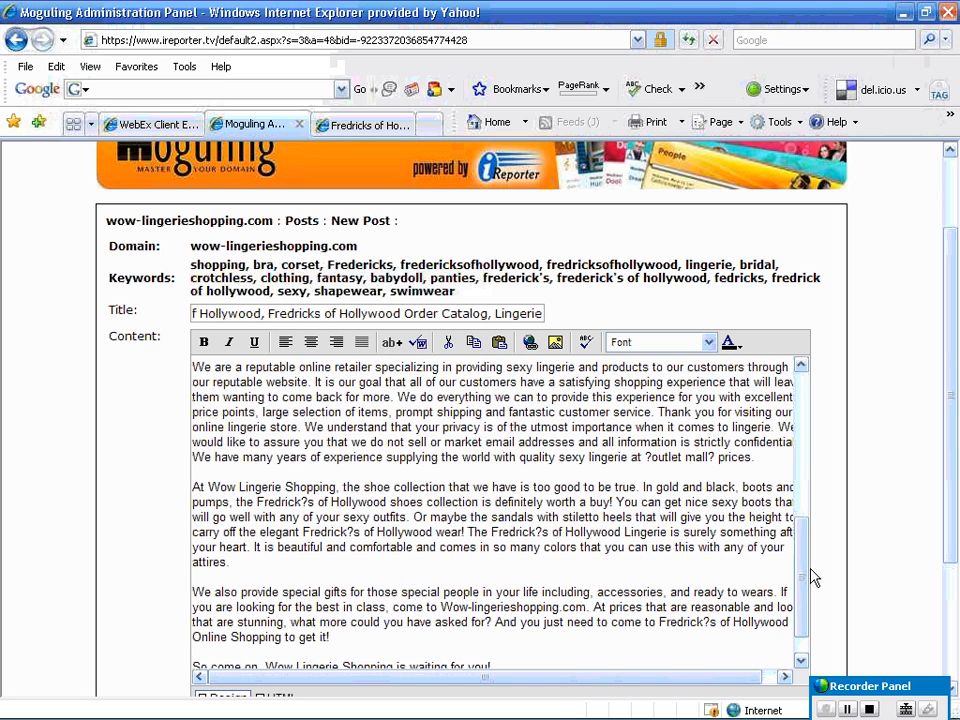
drag(191, 264, 455, 290)
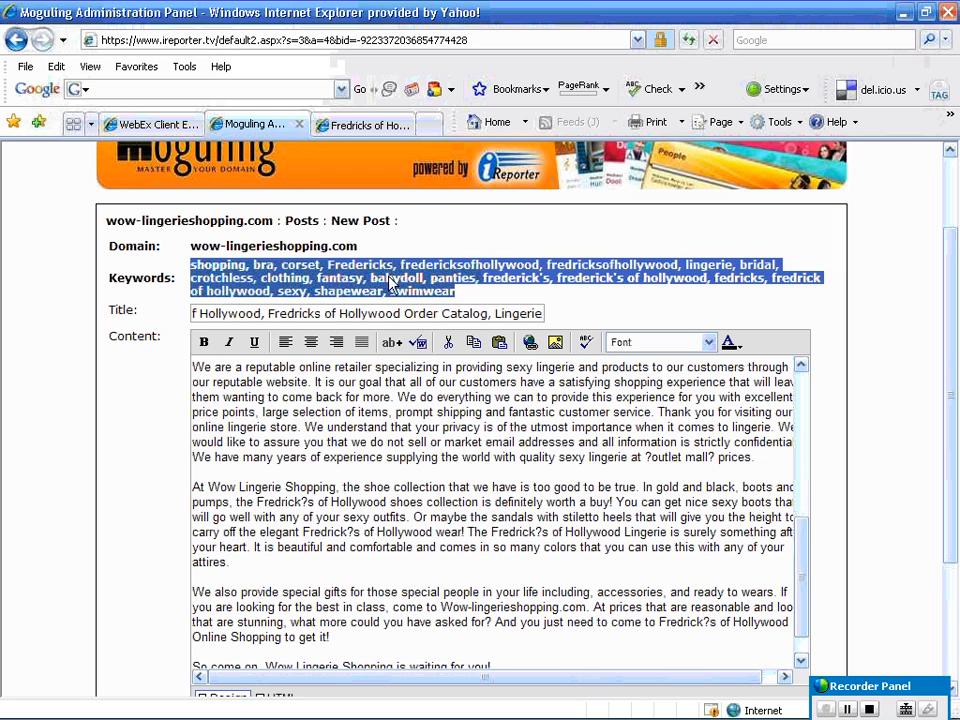
drag(949, 416, 952, 476)
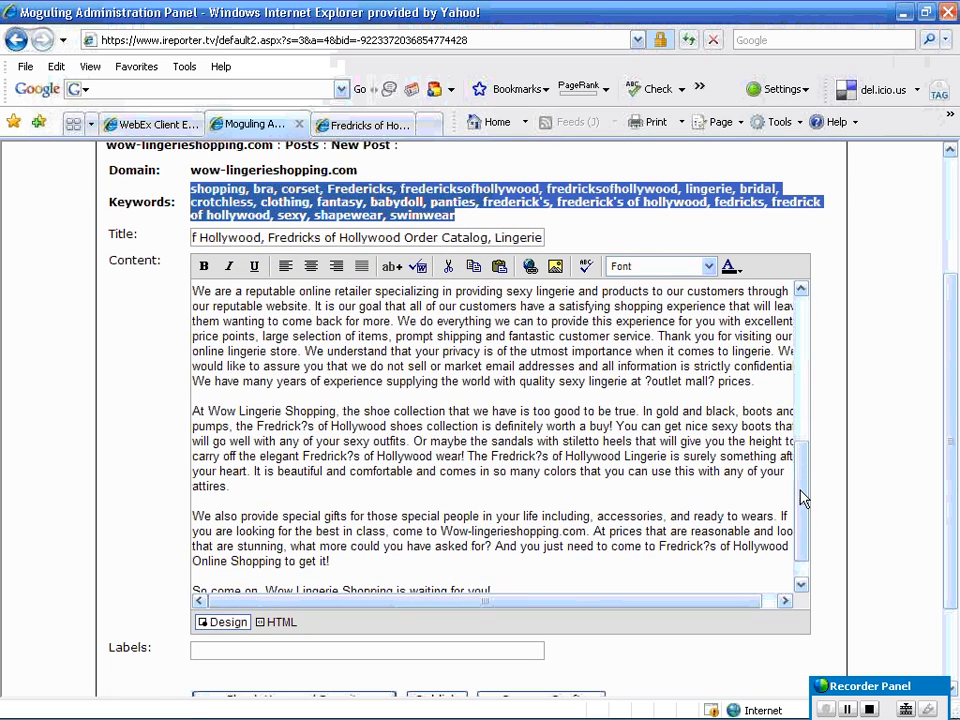
drag(801, 497, 801, 511)
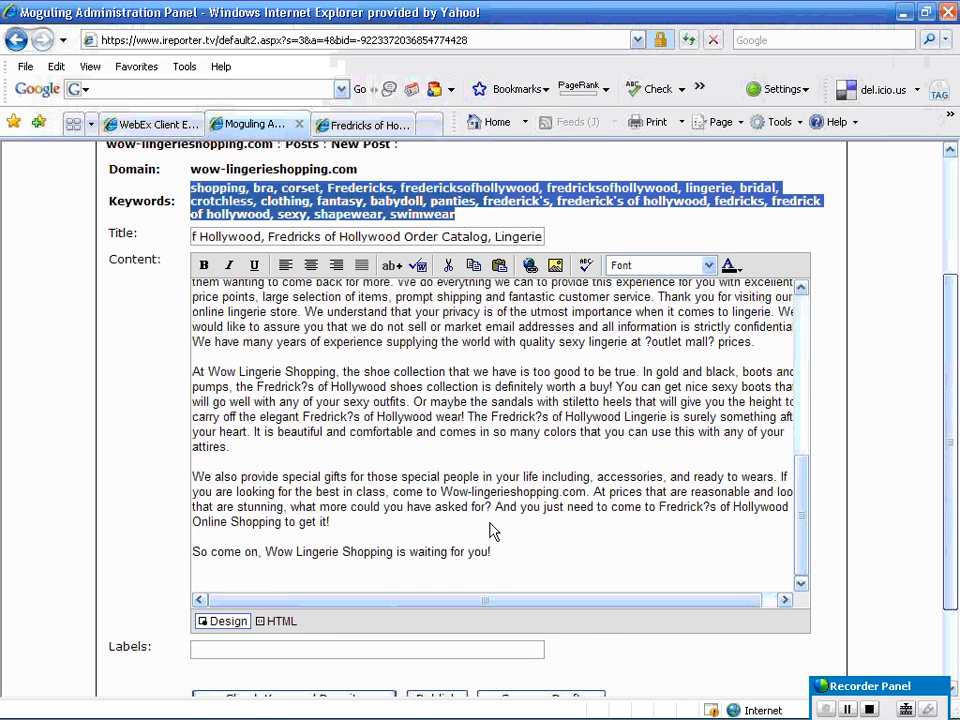
scroll(491, 530, down, 1)
click(285, 628)
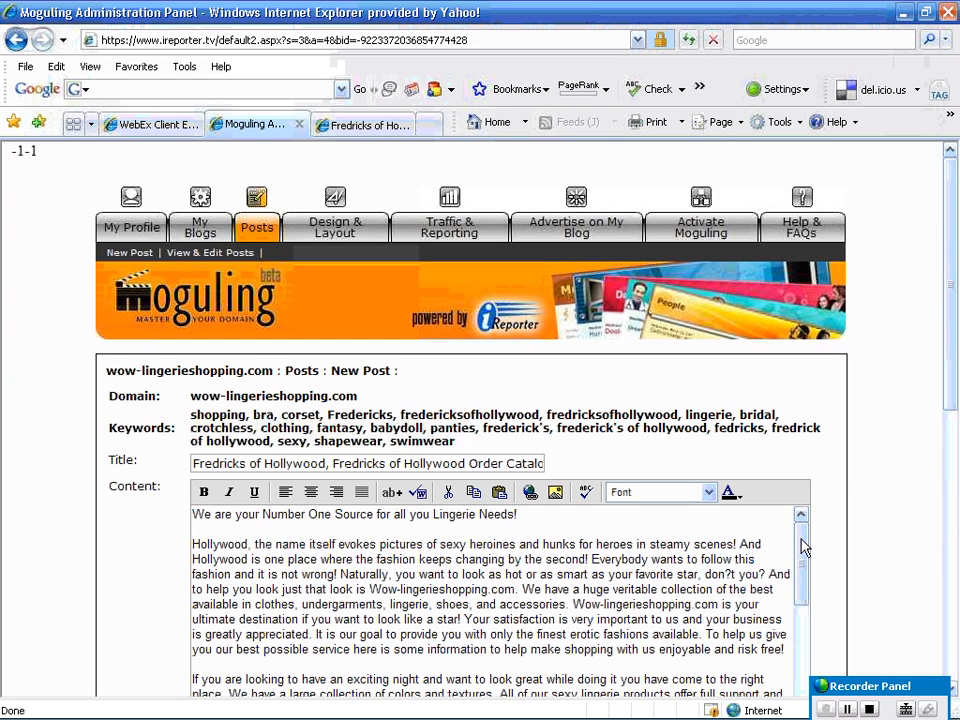
scroll(806, 546, down, 4)
drag(950, 297, 955, 458)
drag(955, 519, 955, 567)
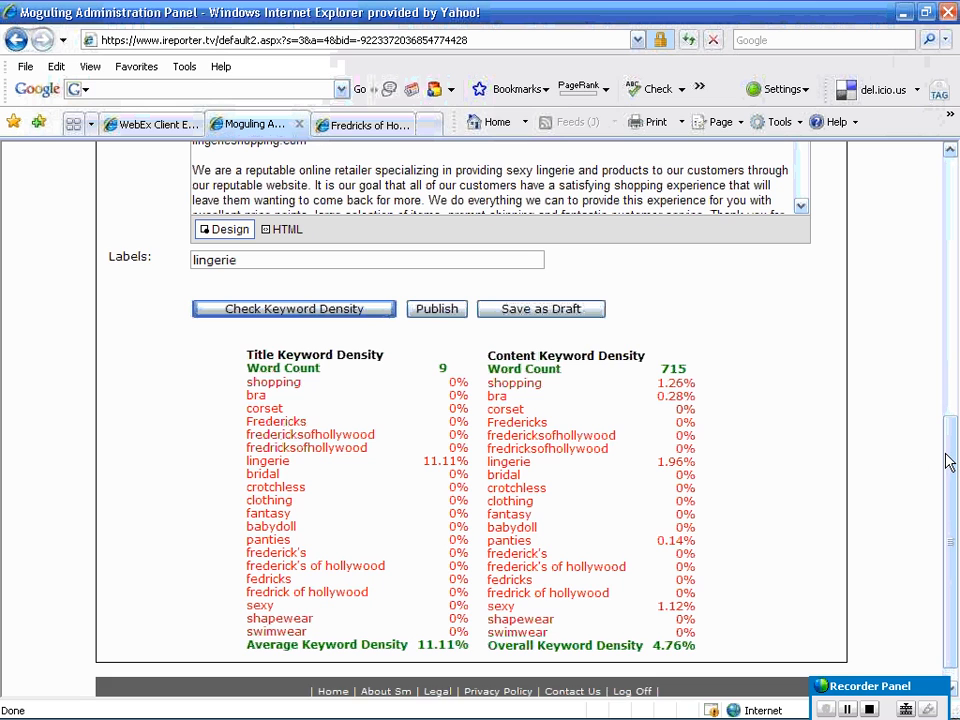
Add "Fredricks of Hollywood" as a second label after "lingerie" on the post.
scroll(947, 440, up, 1)
drag(944, 433, 943, 399)
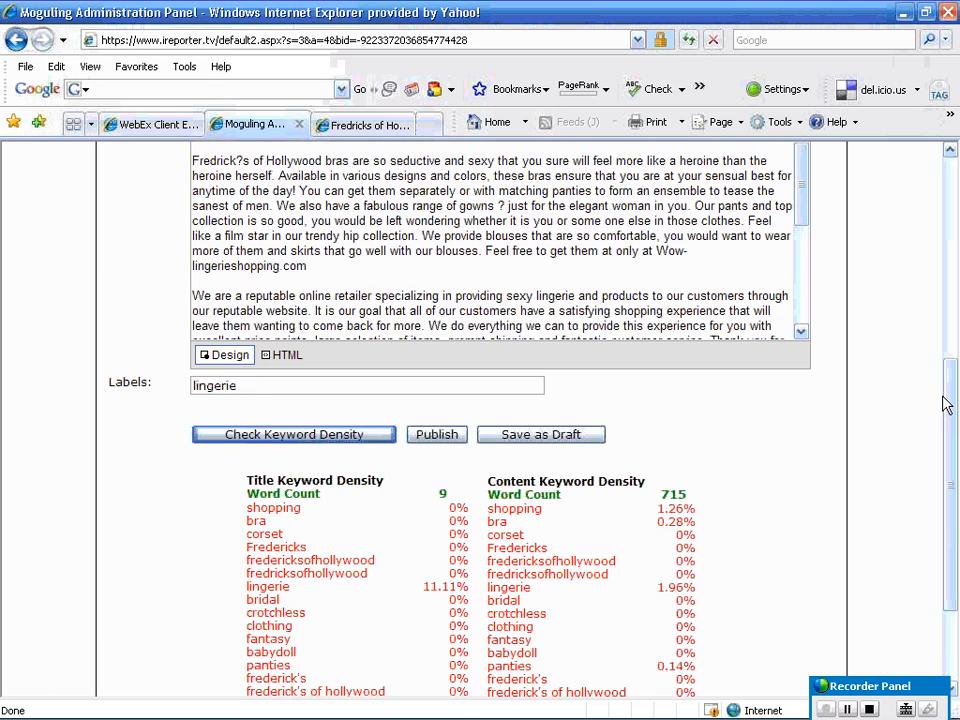
click(266, 385)
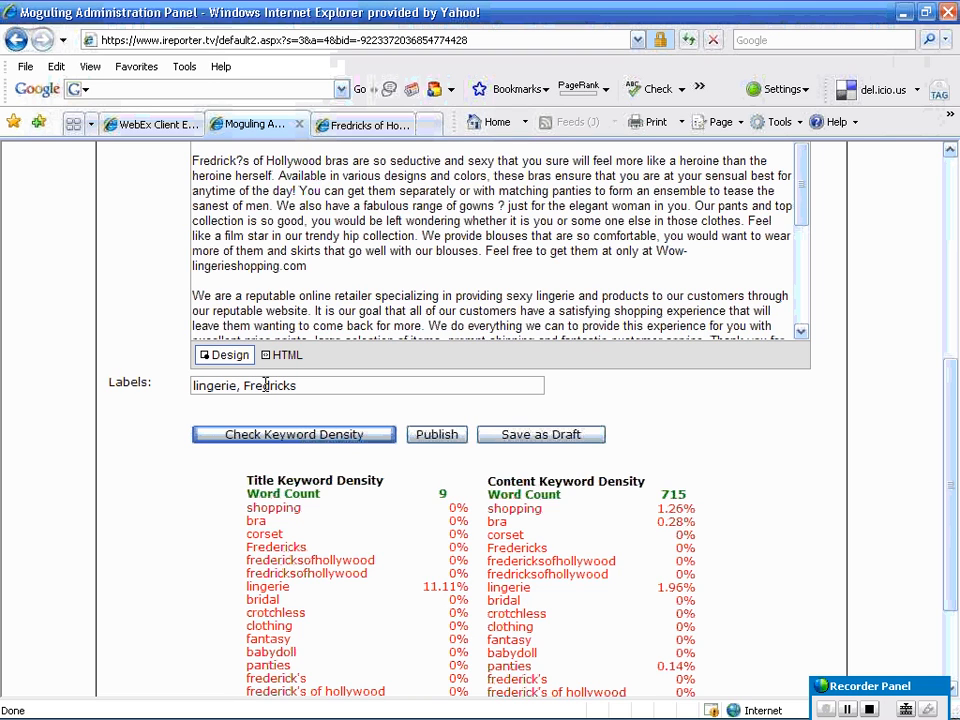
text(, Fredricks of Hollywood)
Publish the lingerie post and review its completed-post summary.
drag(957, 483, 957, 323)
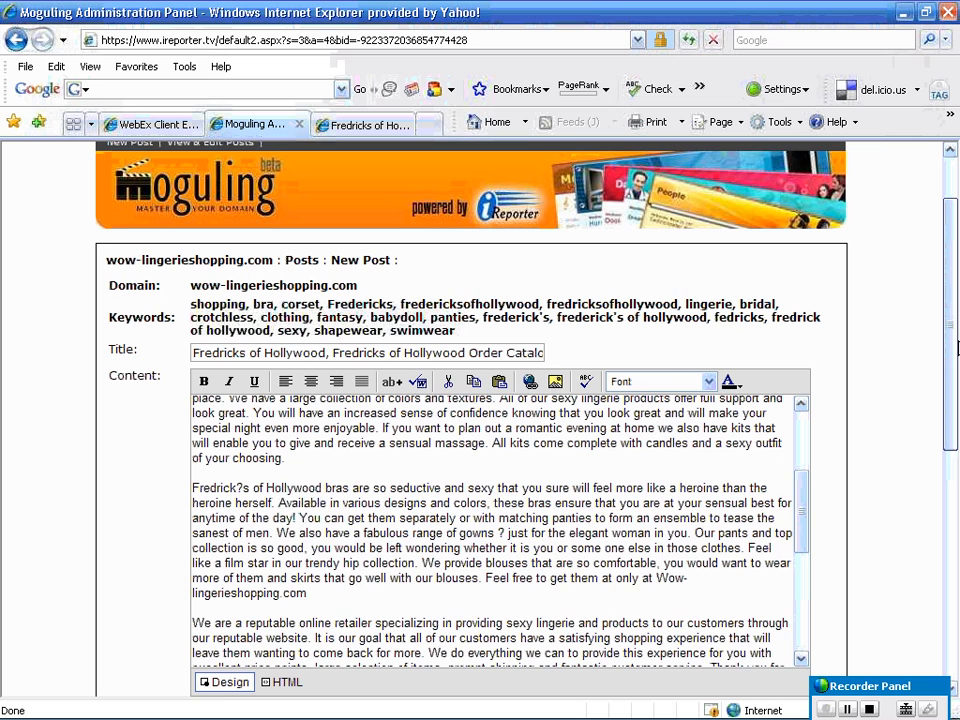
scroll(957, 347, down, 1)
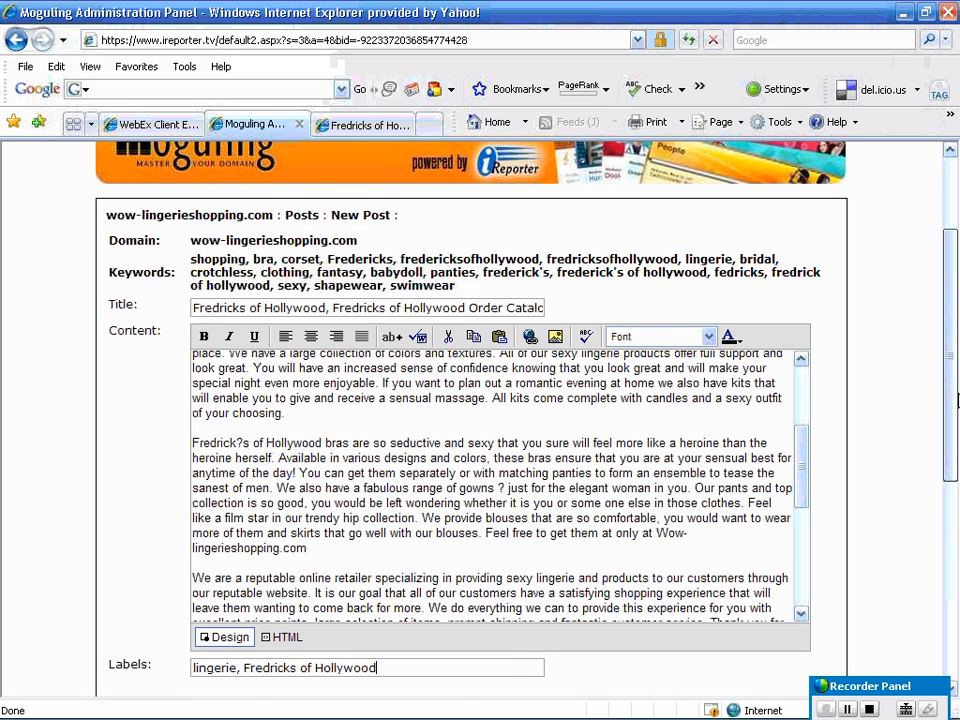
drag(957, 347, 957, 400)
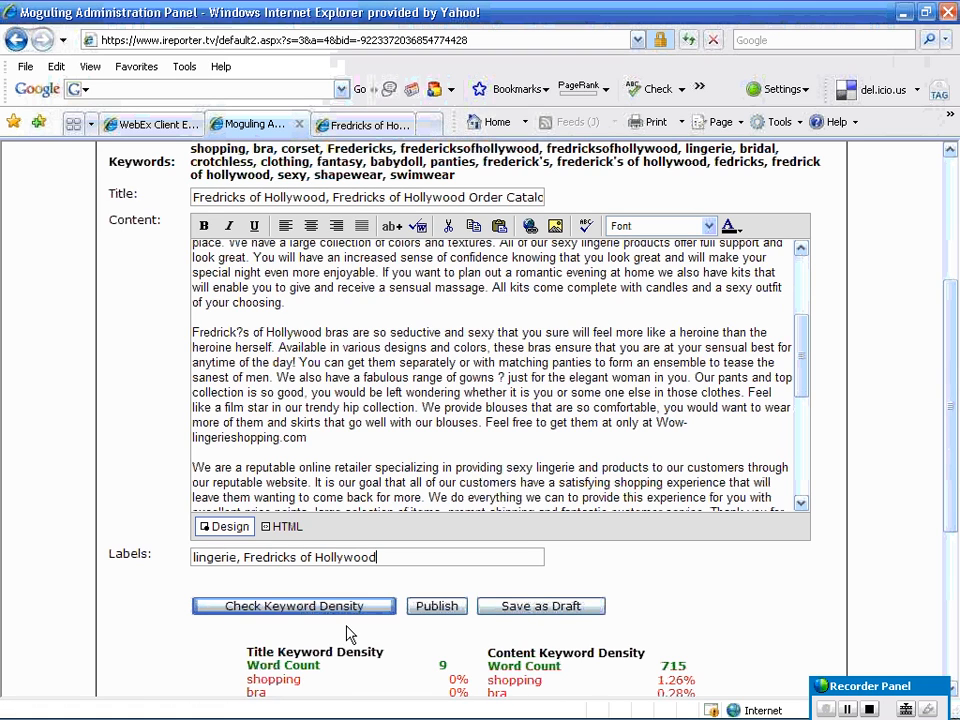
click(450, 612)
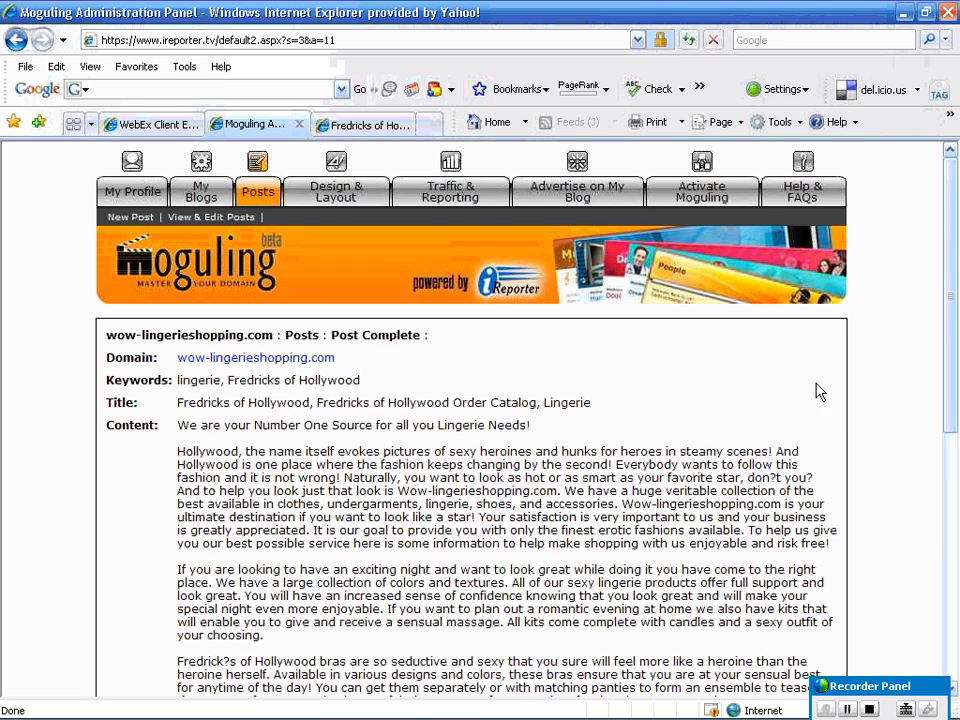
scroll(250, 392, down, 1)
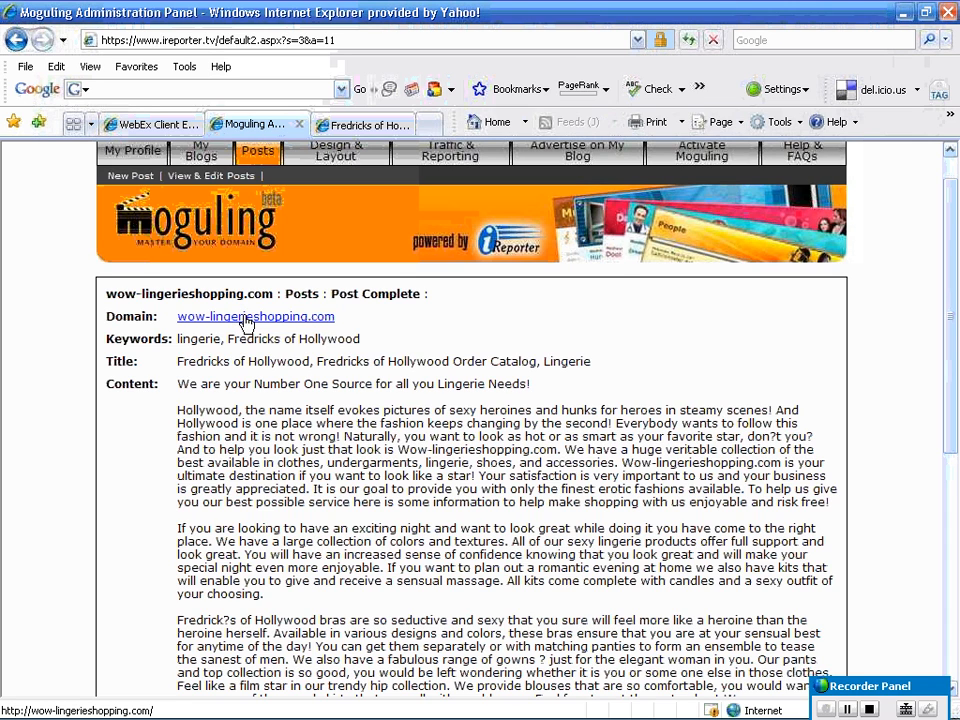
drag(954, 377, 942, 281)
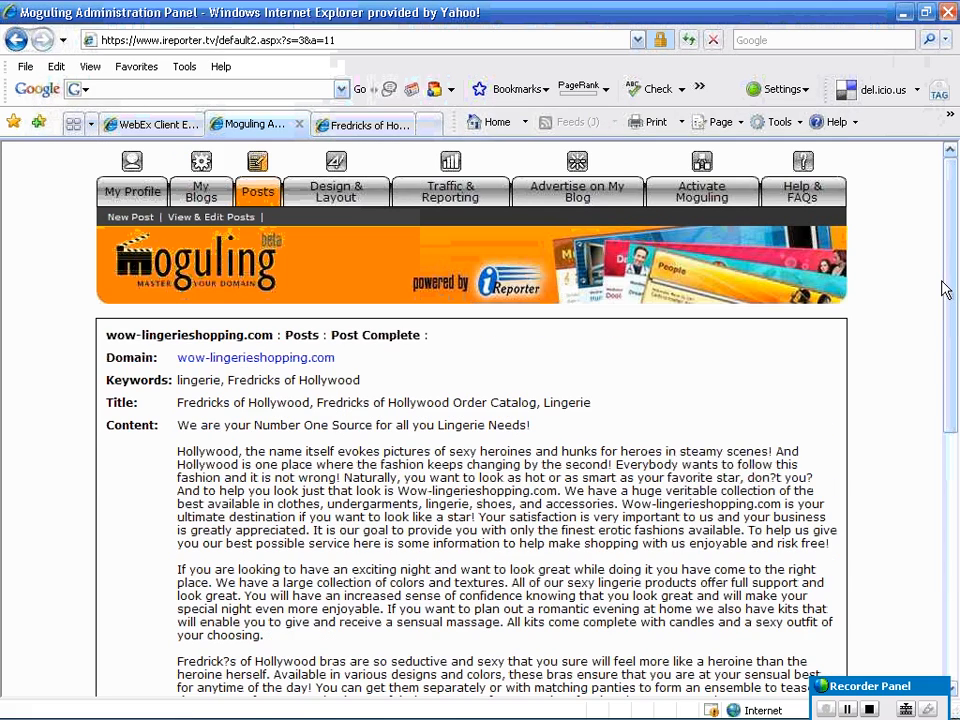
mouse_move(900, 637)
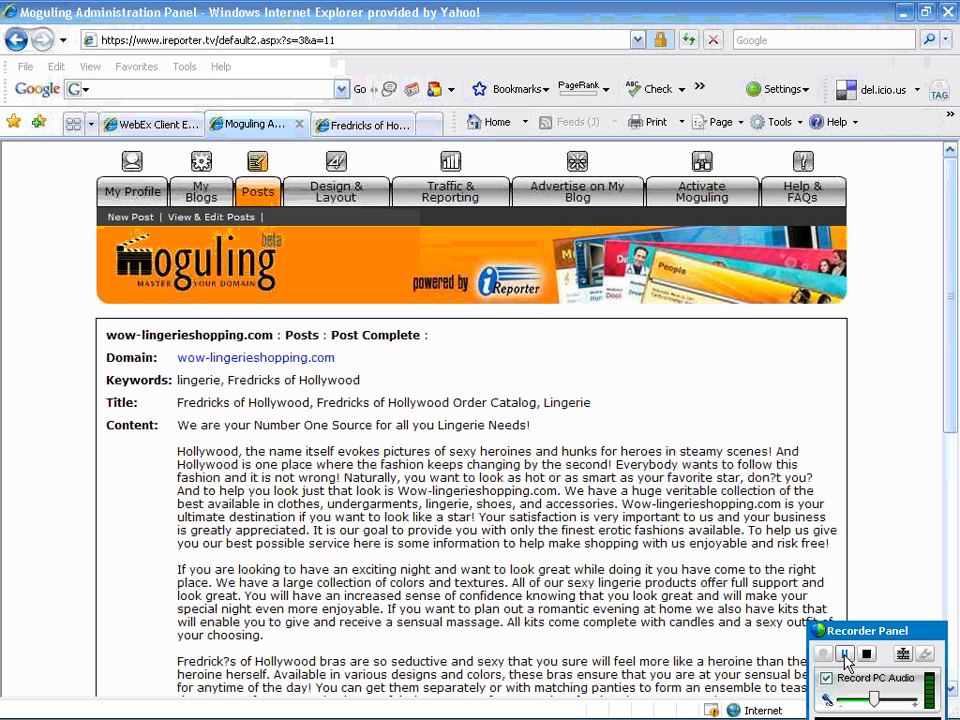
Open the full published lingerie post on the live wow-lingerieshopping.com blog to check it.
click(370, 128)
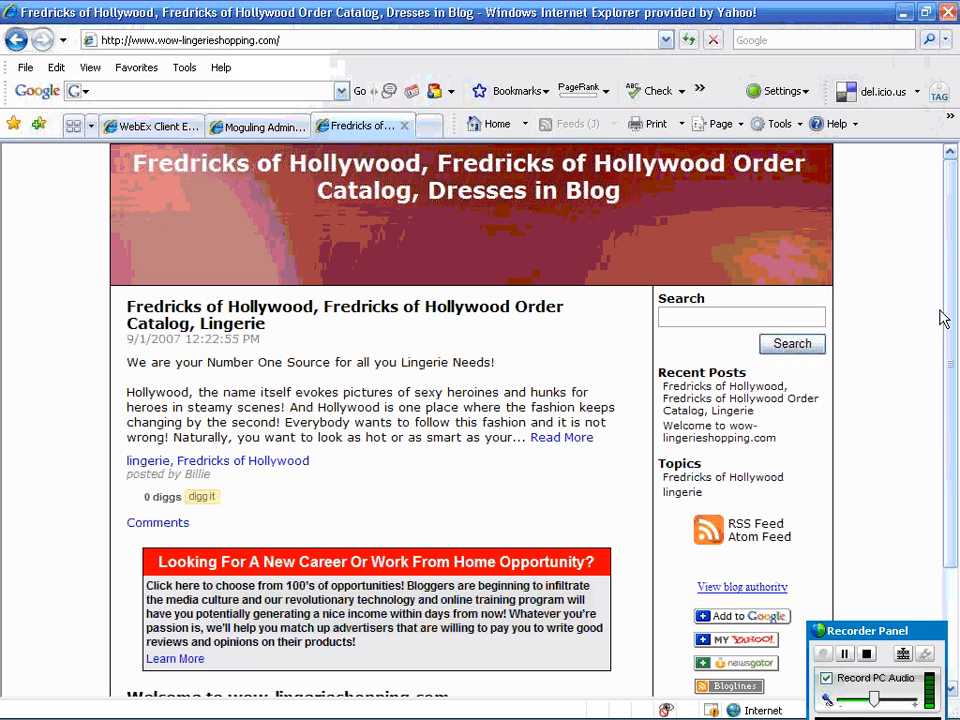
scroll(947, 316, down, 1)
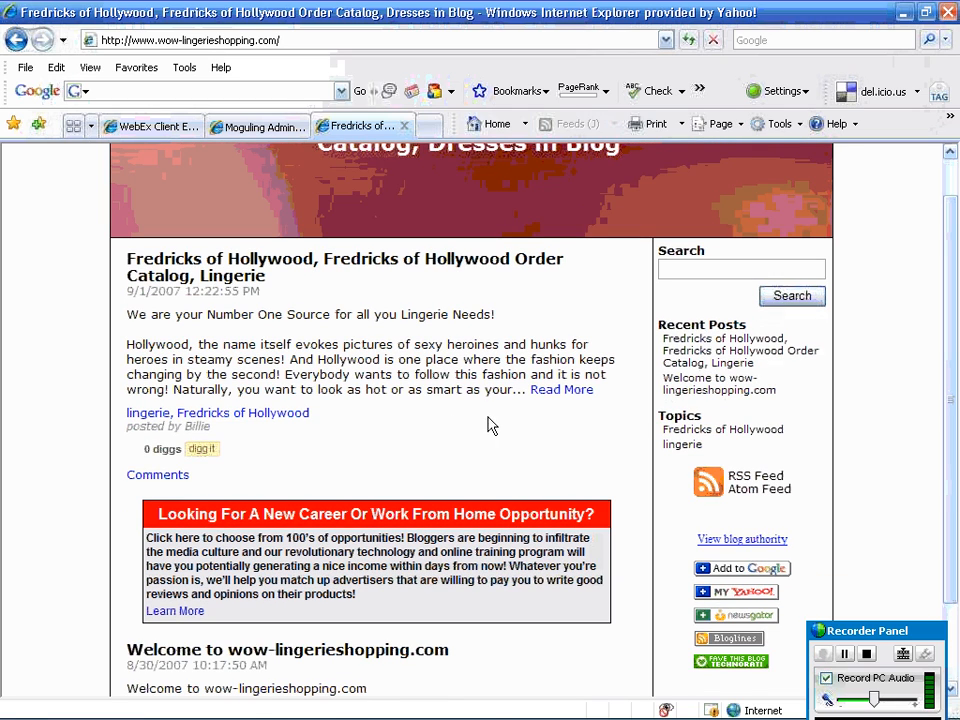
click(563, 390)
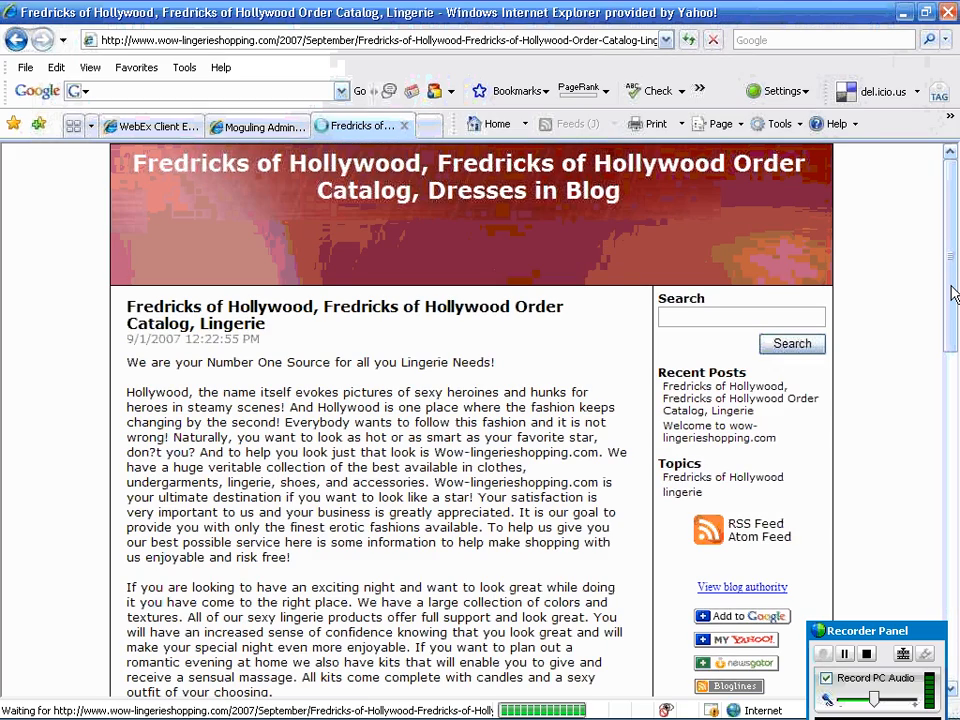
drag(952, 293, 949, 263)
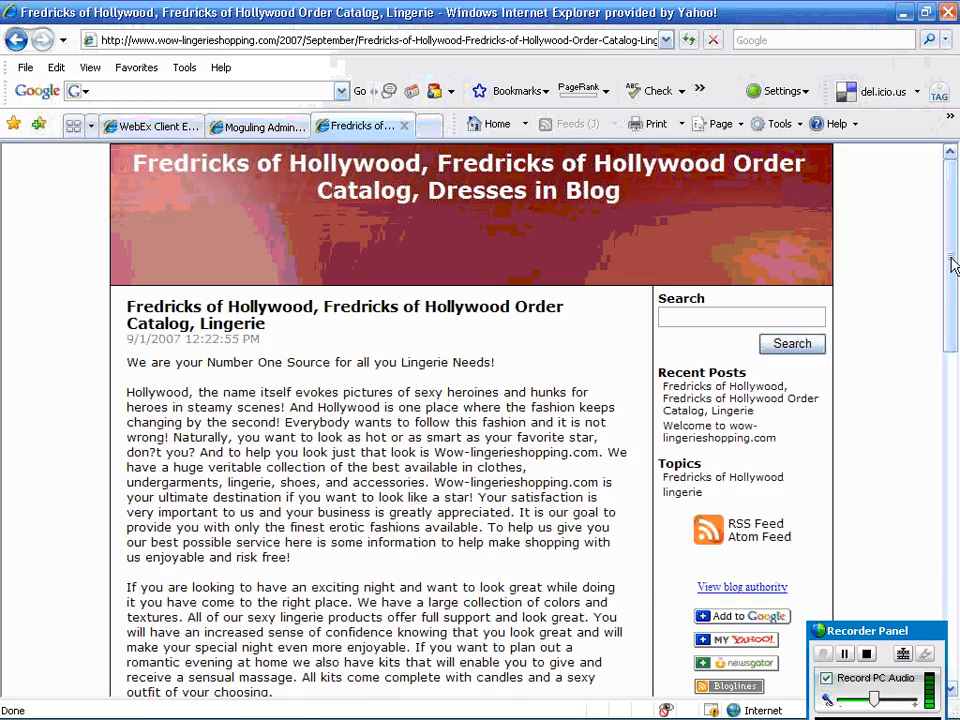
Return to the Moguling administration panel and start another blank post for wow-lingerieshopping.com.
click(262, 127)
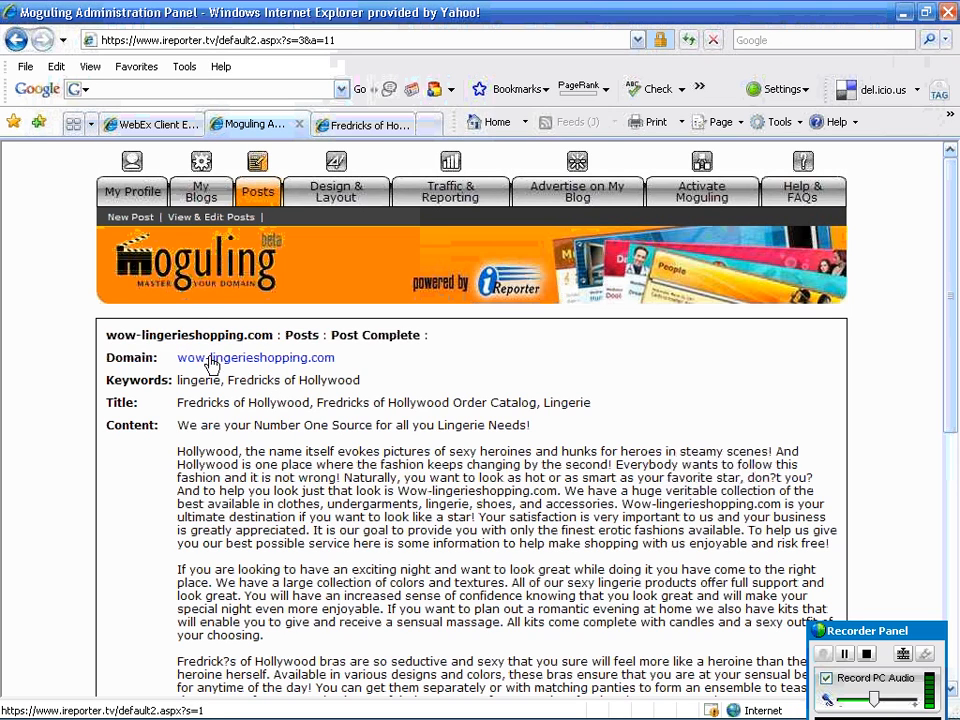
click(301, 337)
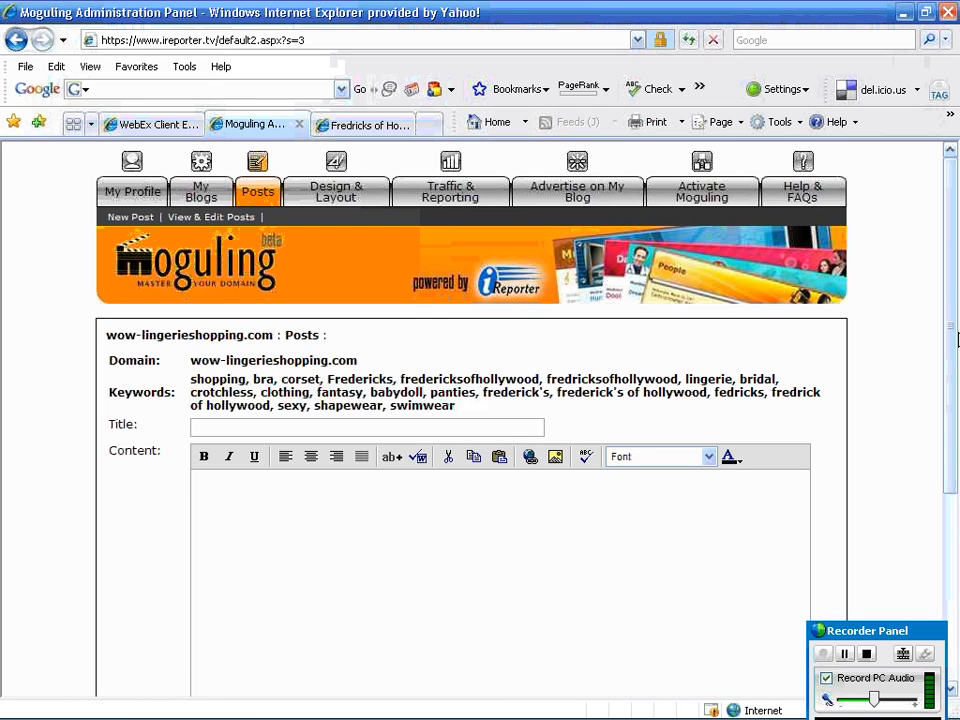
scroll(950, 330, down, 1)
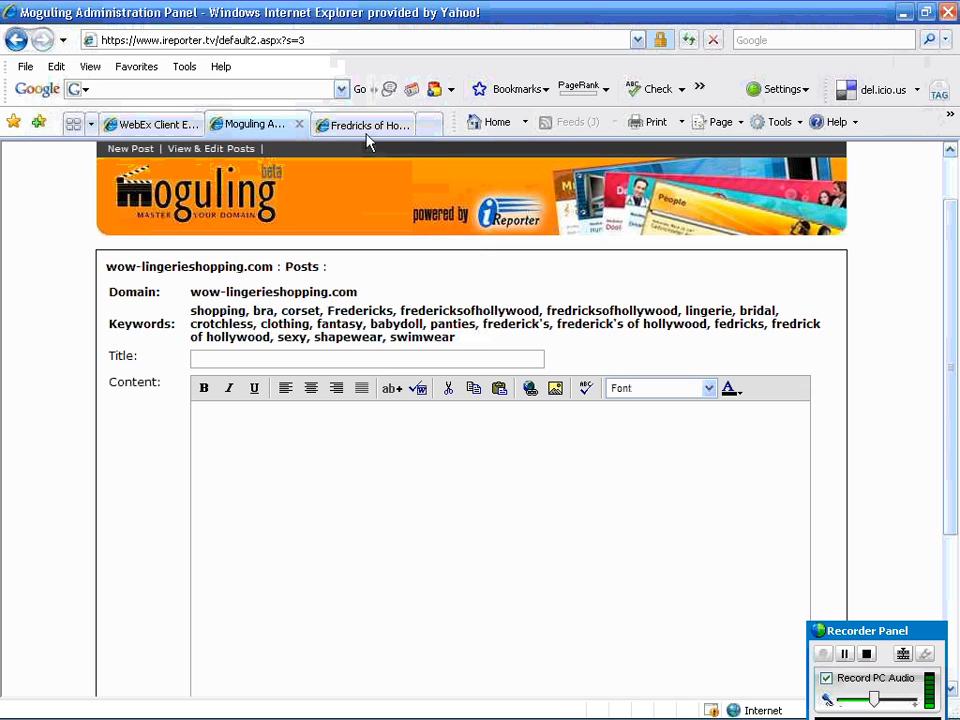
Open the Bras Fredricks of Hollywood page of the old Wow Lingerie Shopping site and copy its entire body text.
click(360, 126)
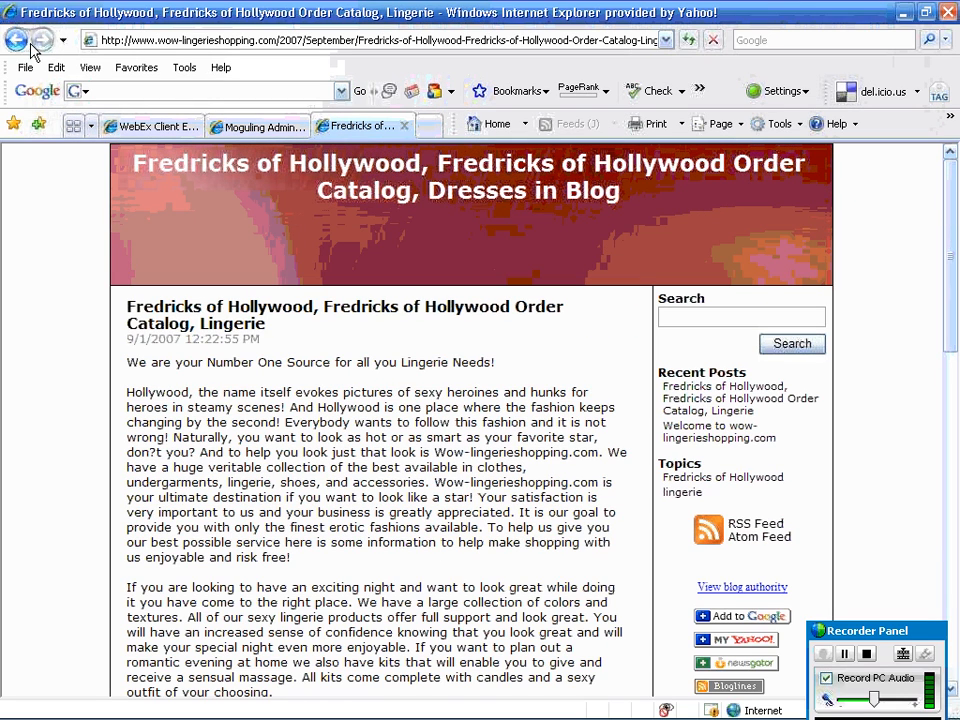
click(15, 41)
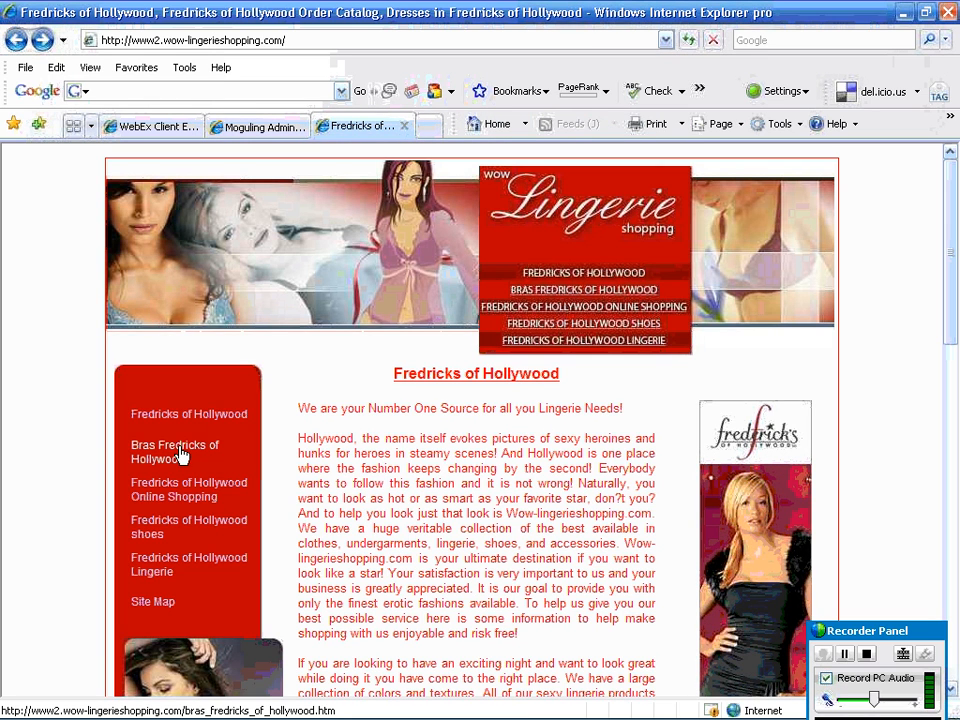
click(178, 454)
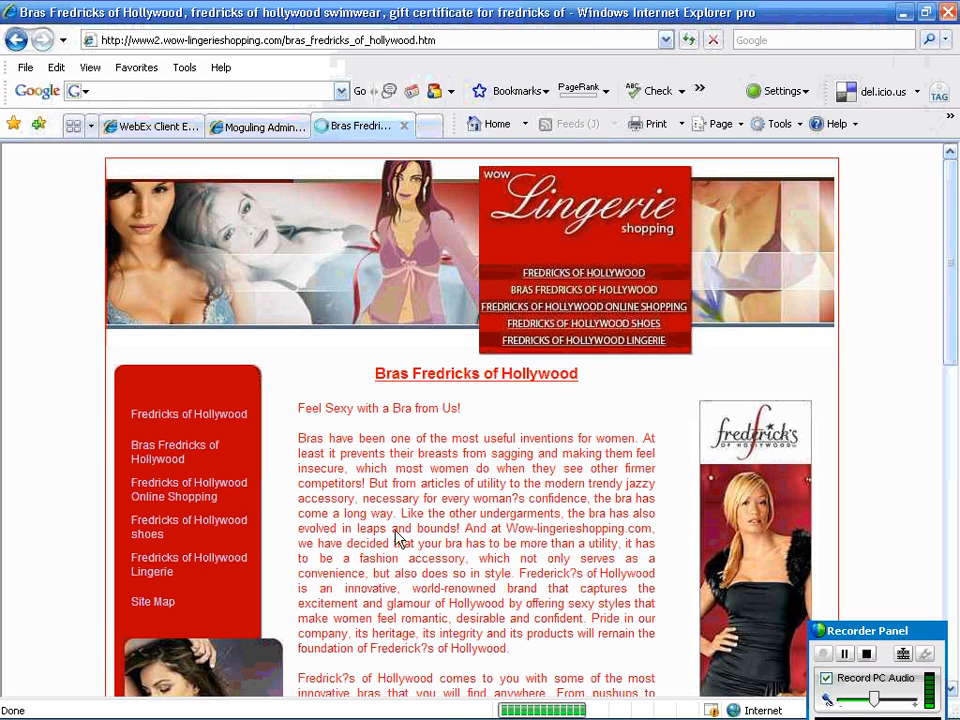
drag(299, 407, 358, 525)
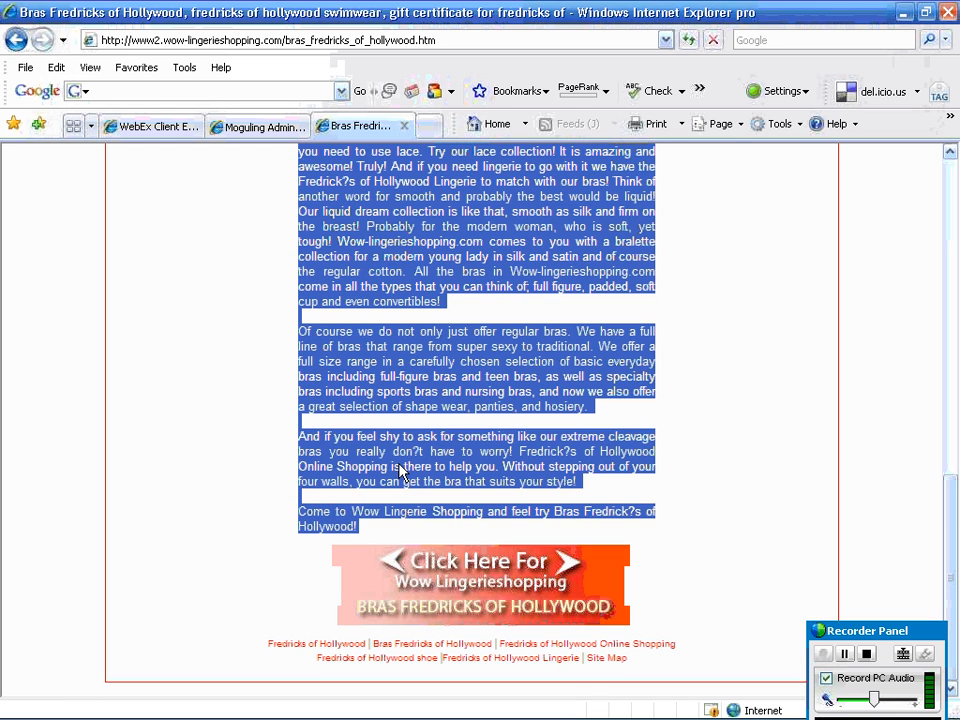
click(486, 489)
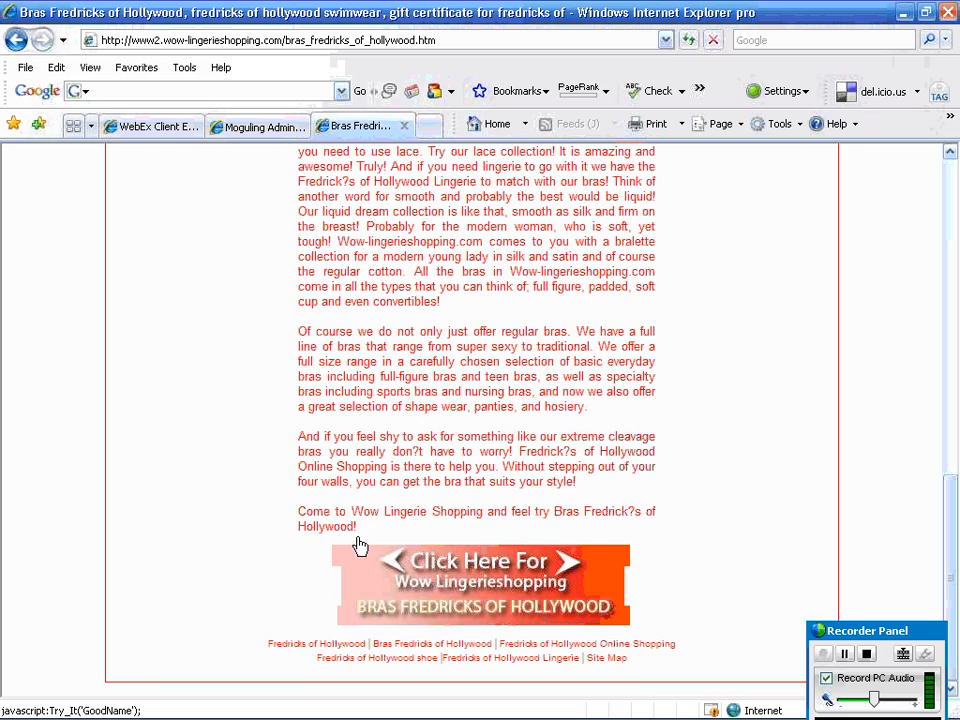
drag(364, 536, 303, 317)
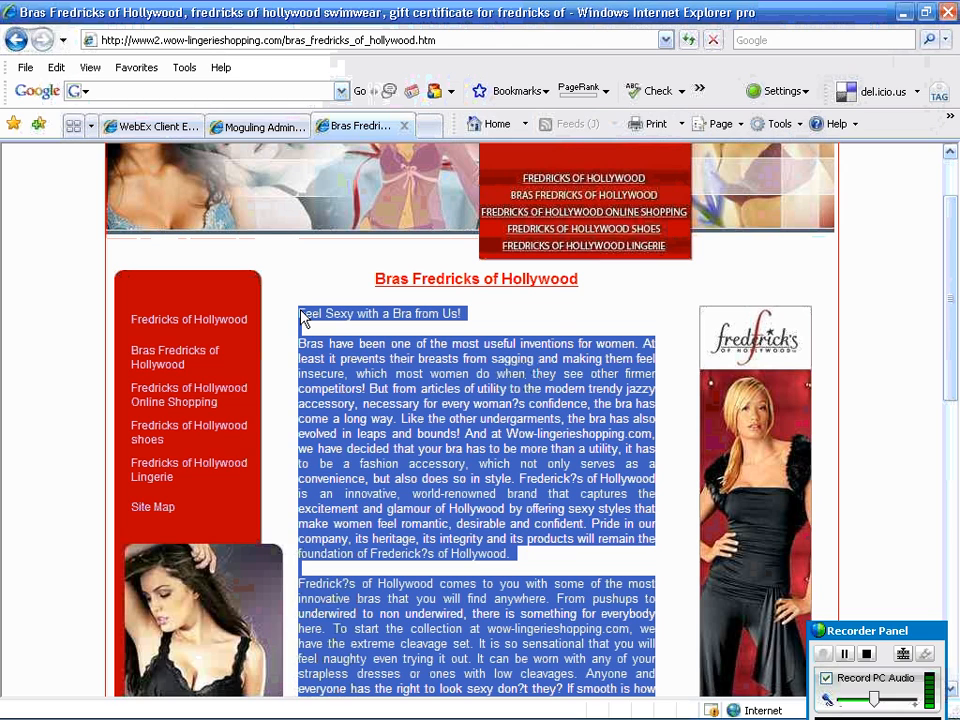
Paste the copied bras article into the content of the new Moguling post.
click(264, 126)
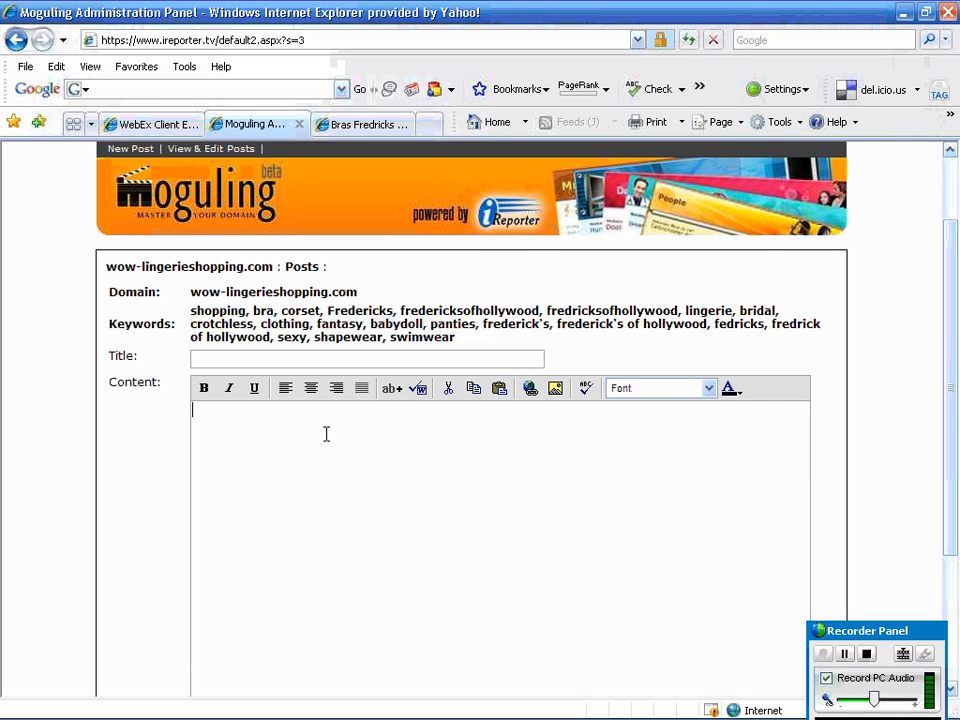
key(ctrl+v)
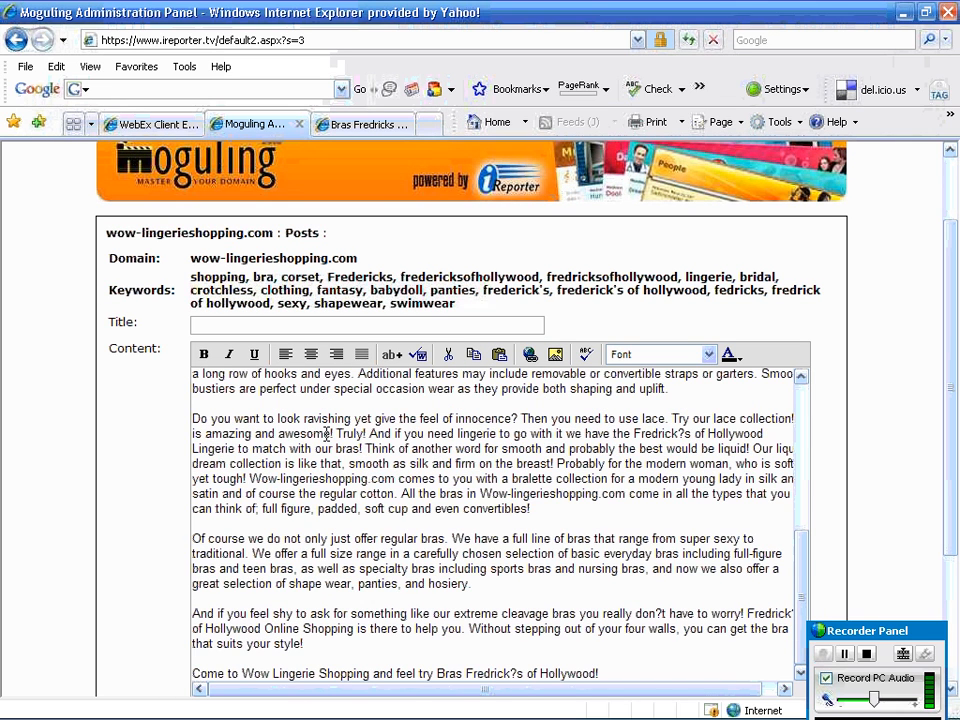
drag(799, 562, 799, 398)
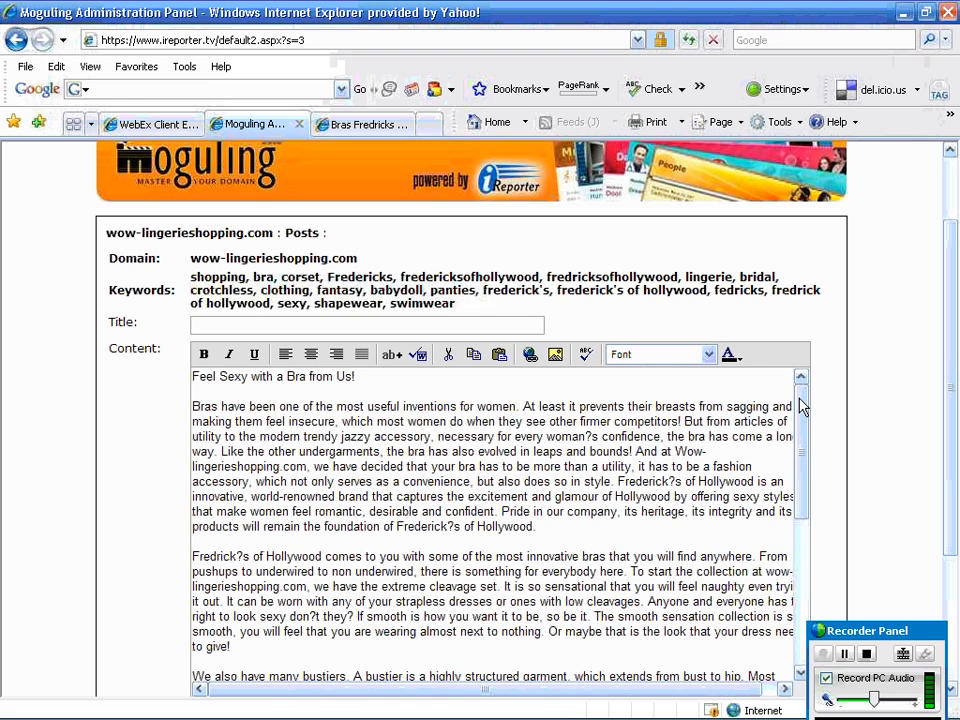
Copy the heading "Bras Fredricks of Hollywood" from the old site's page and use it as the new post's title.
click(345, 124)
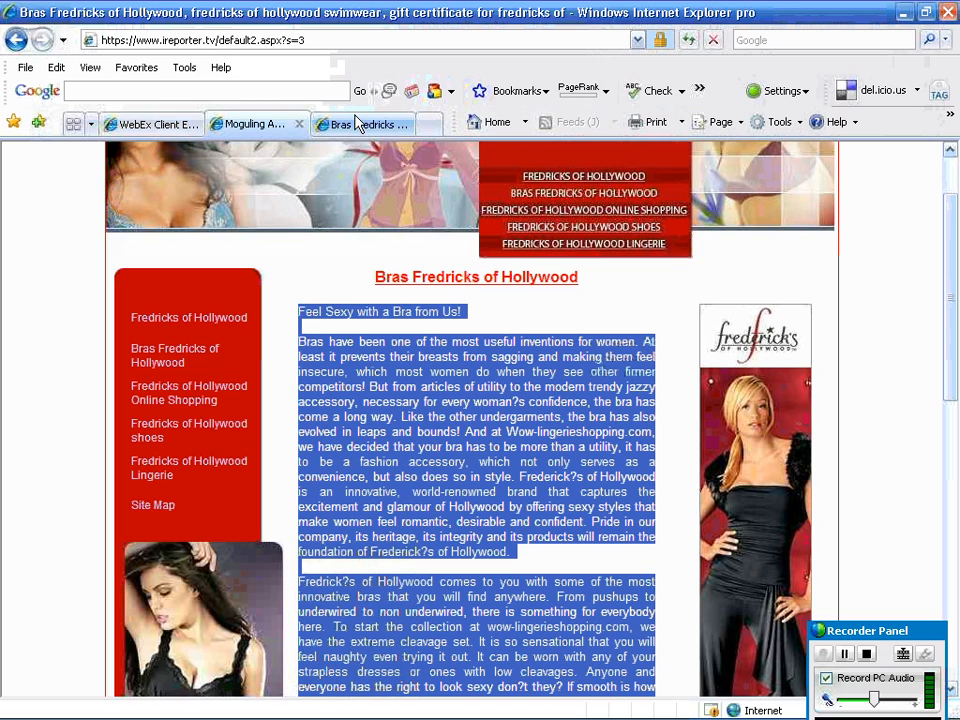
drag(587, 285, 416, 288)
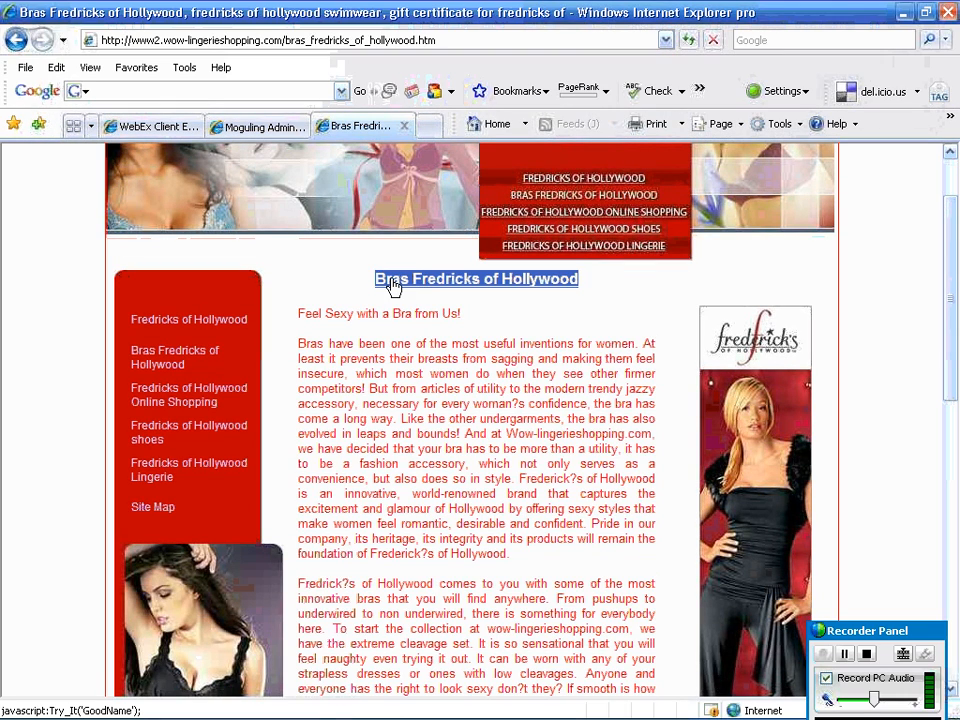
click(255, 126)
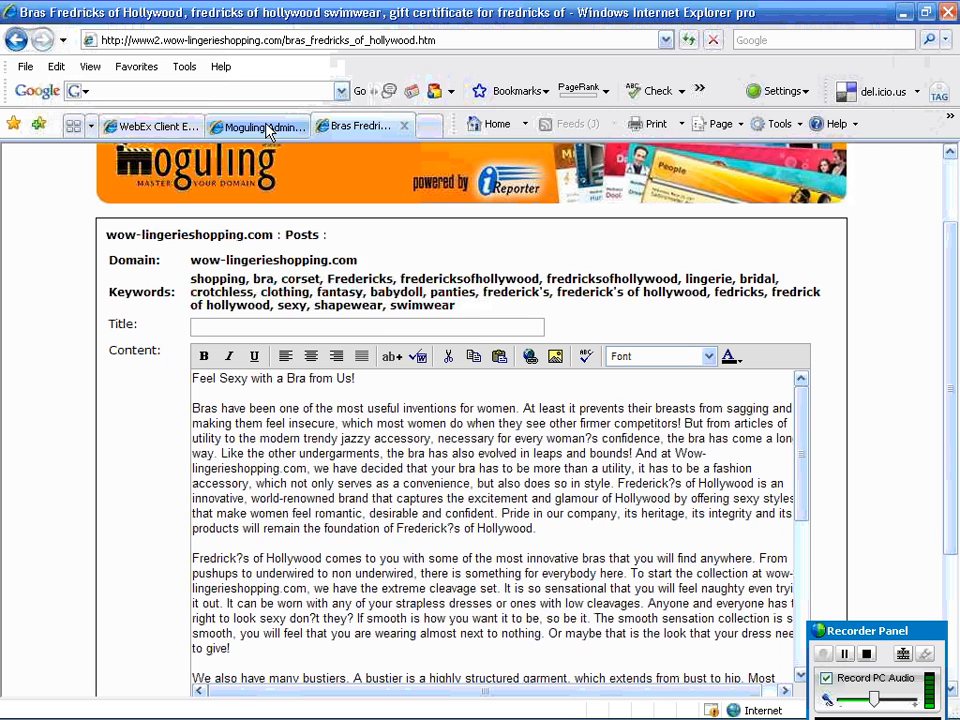
click(375, 325)
text(Bras Fredricks of Hollywood)
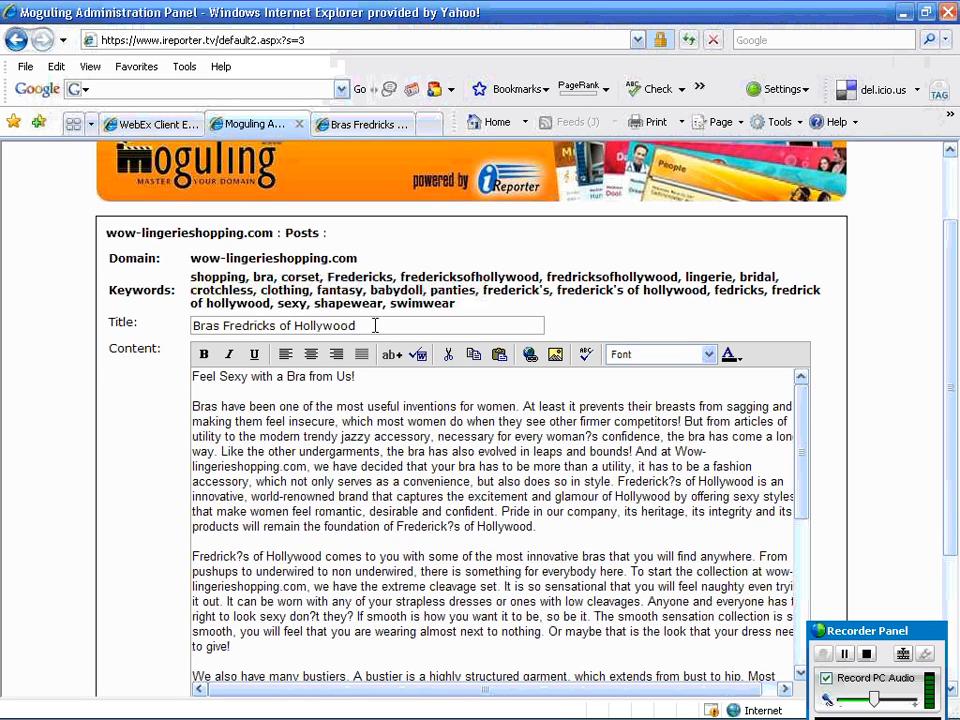
Check the keyword density of the bras post's title and content.
drag(947, 359, 926, 471)
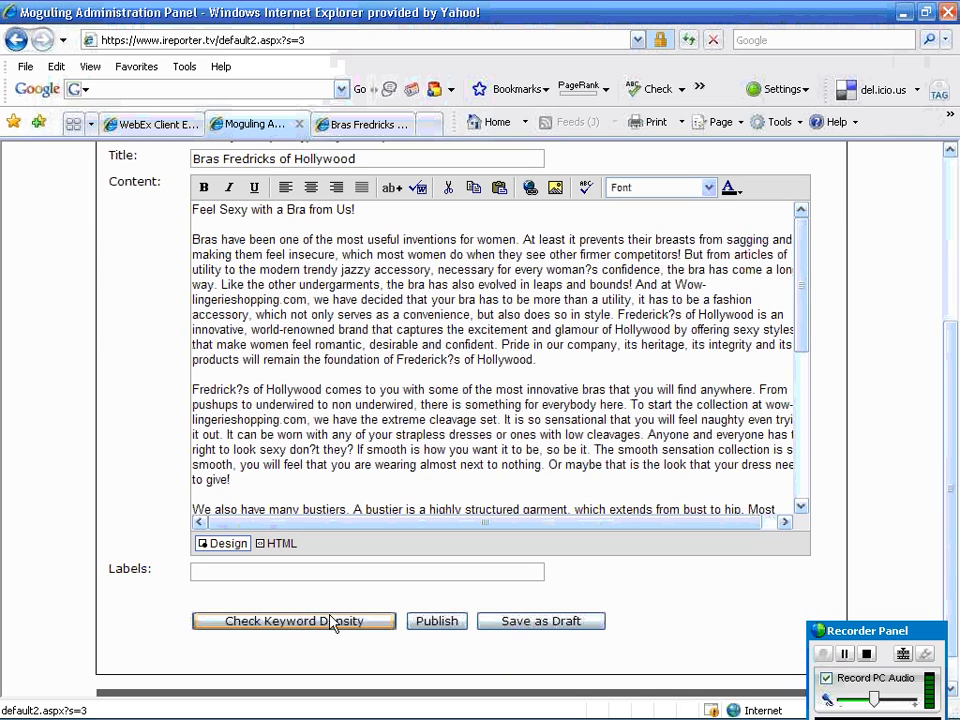
click(333, 623)
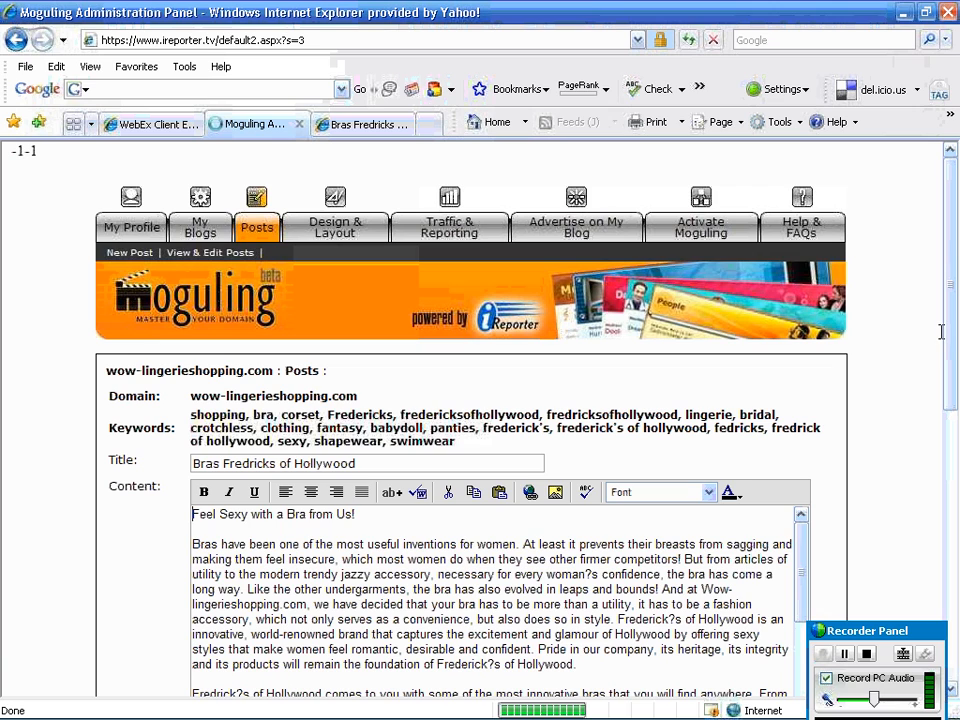
drag(949, 369, 954, 532)
drag(953, 533, 953, 481)
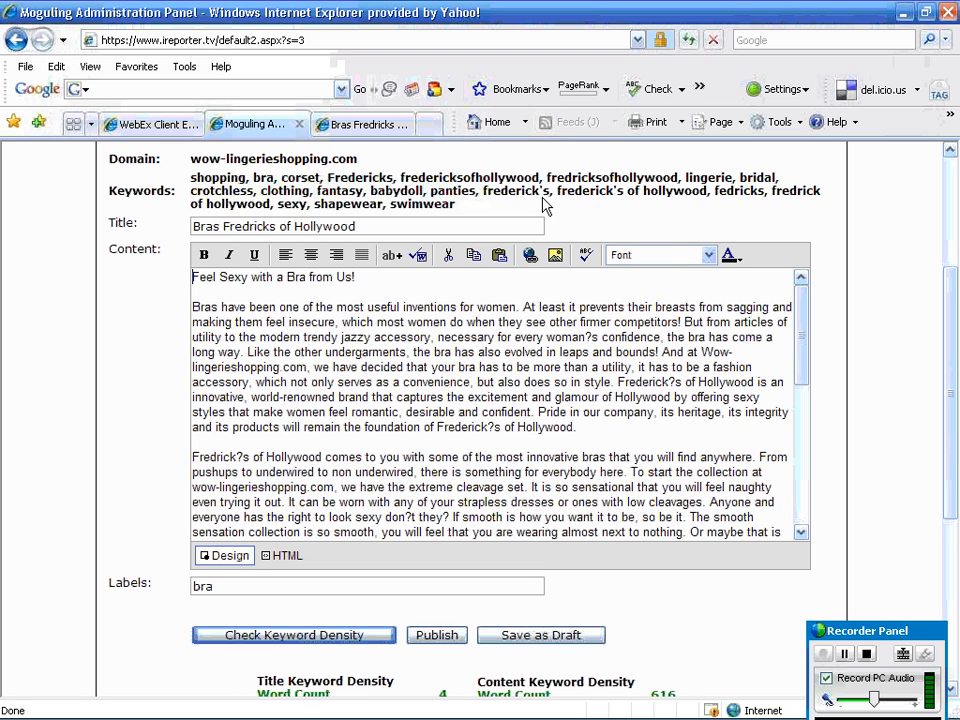
Set the bras post's labels to "bra, frederick's of hollywood", copying the second label from the blog's keyword list.
drag(556, 190, 706, 192)
key(ctrl+c)
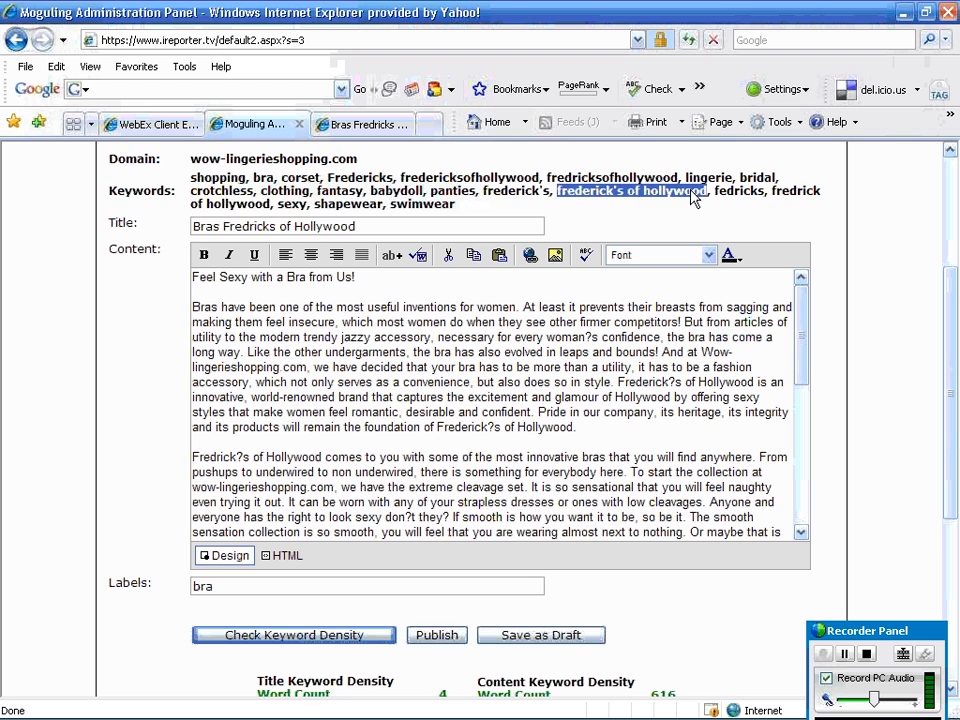
click(244, 590)
text(bra,)
key(ctrl+v)
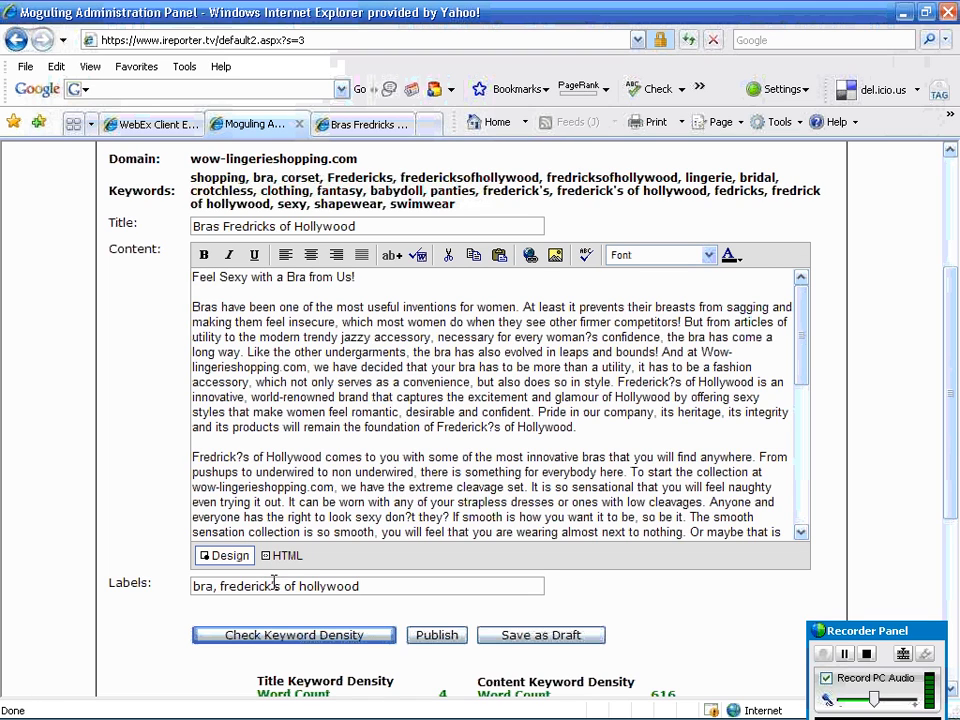
Run the spell check on the bras post's content, look through the flagged words down to the last line and close it.
click(588, 257)
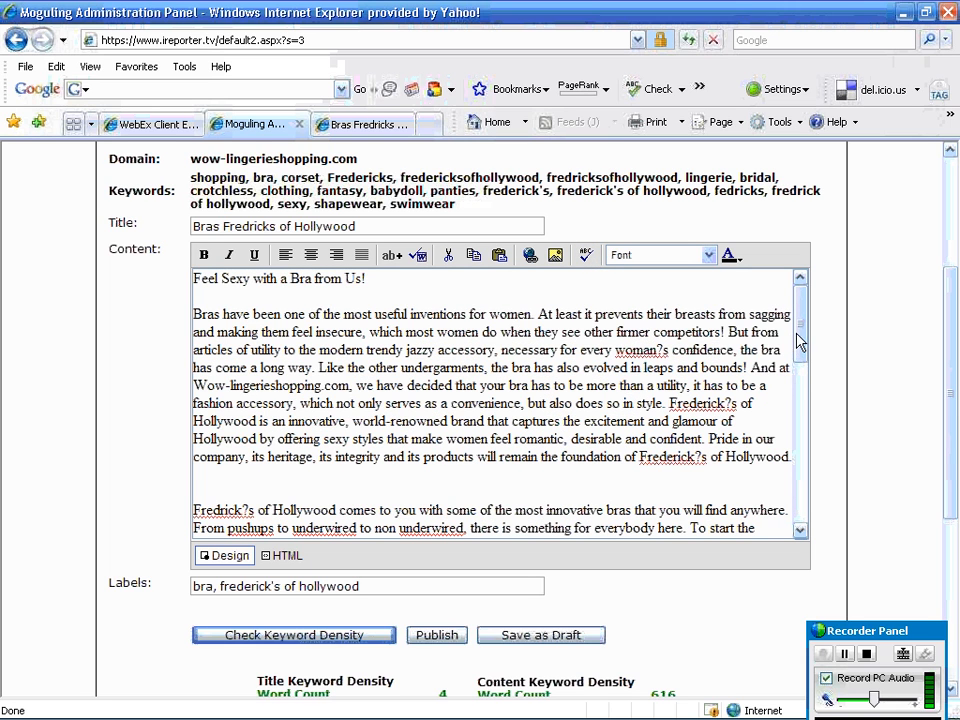
drag(800, 342, 803, 522)
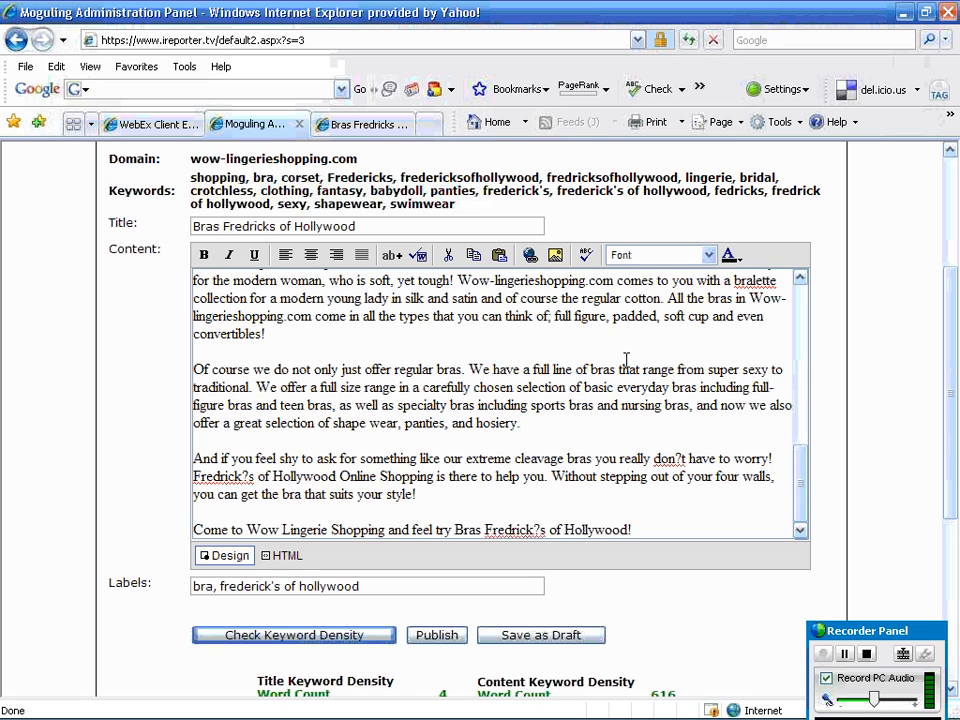
click(586, 258)
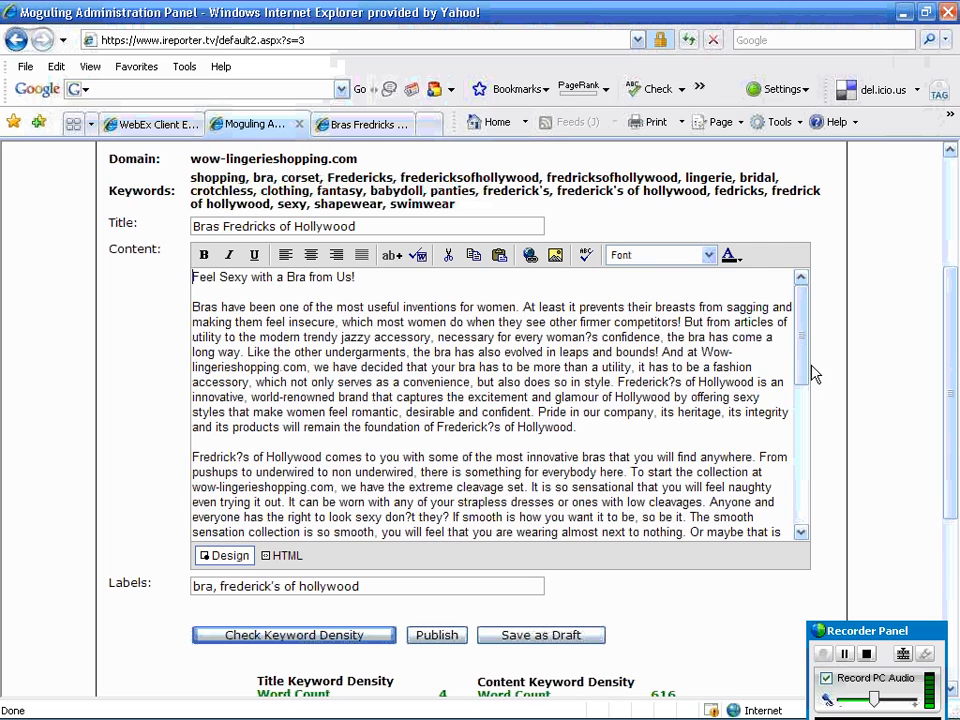
Replace the stray question mark with an apostrophe in the bras post's closing line so it reads "Fredrick's of Hollywood".
drag(805, 358, 800, 525)
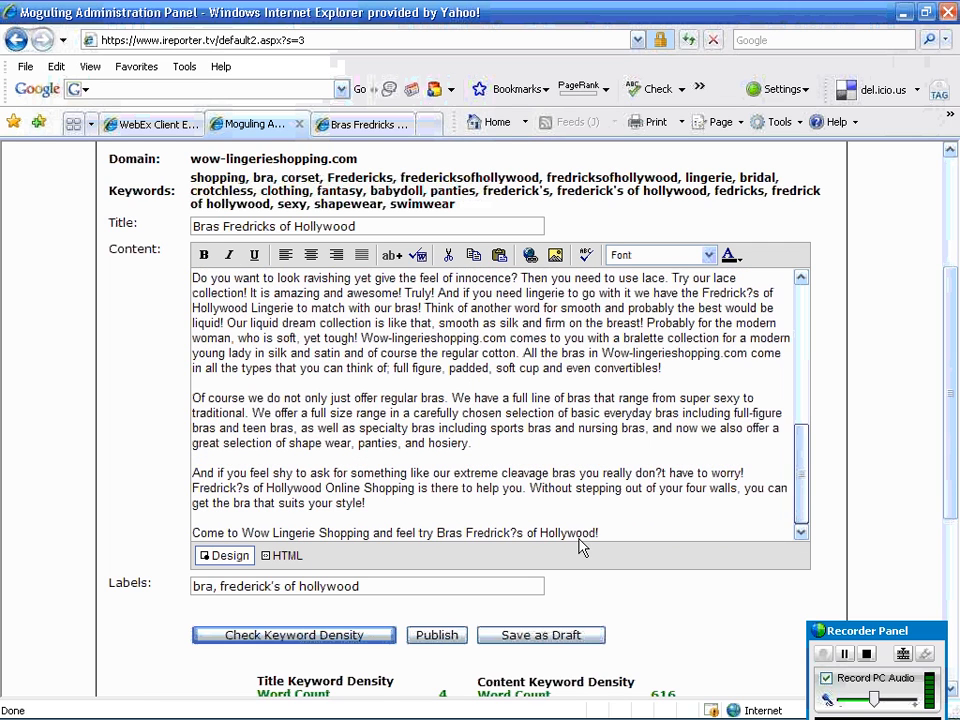
click(515, 530)
key(BackSpace)
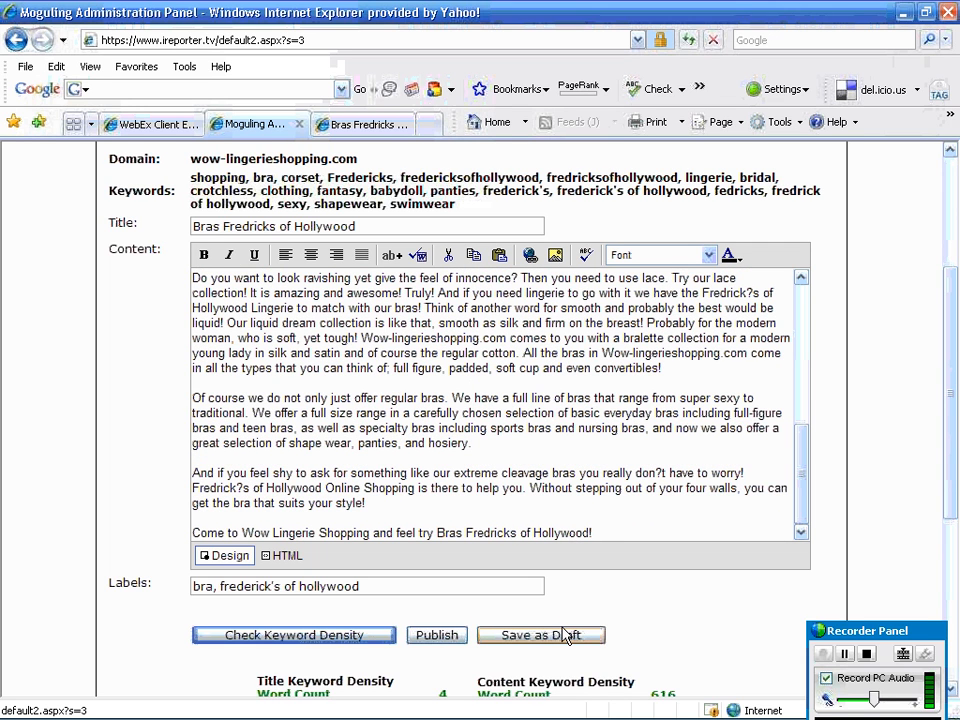
text(')
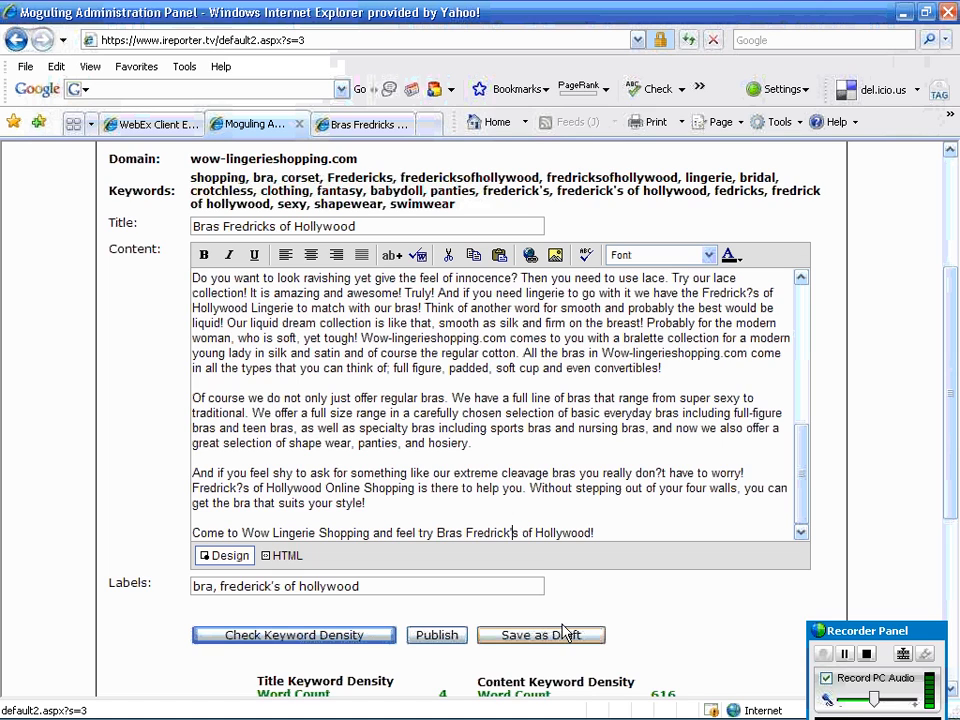
Correct "don't" and "Fredrick's" with apostrophes in the paragraph about feeling shy, just above the closing line.
click(663, 472)
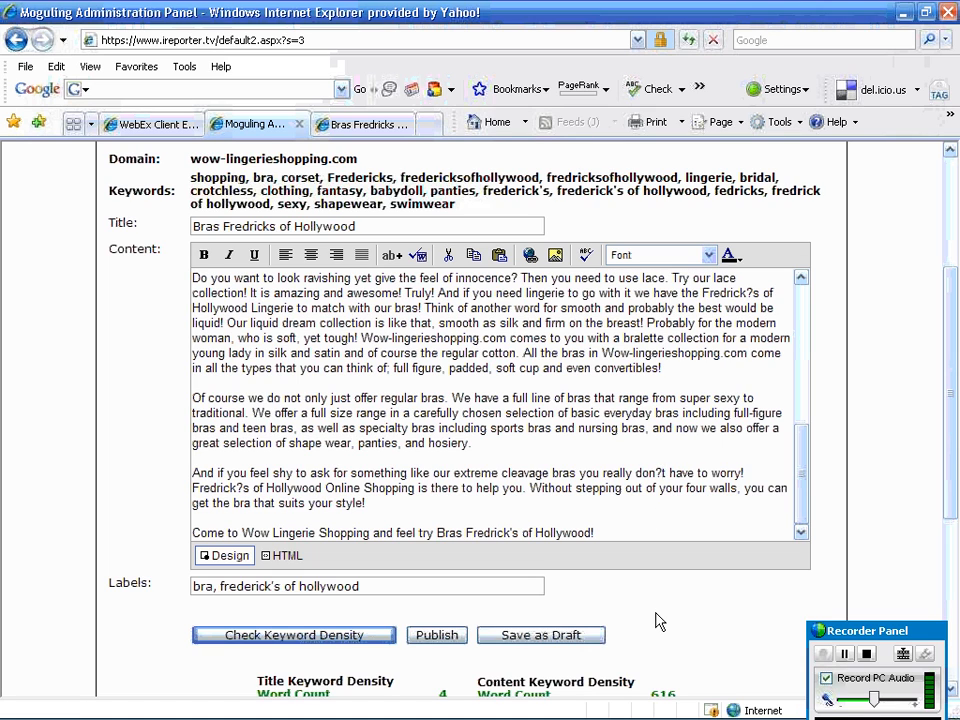
key(BackSpace)
text(')
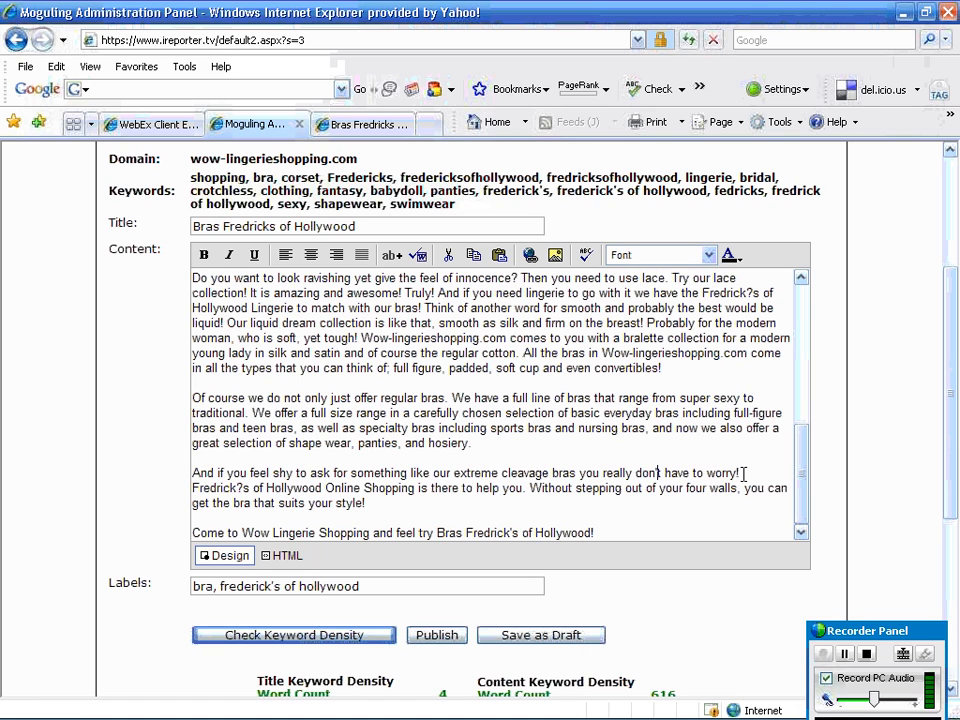
click(241, 490)
key(BackSpace)
text(')
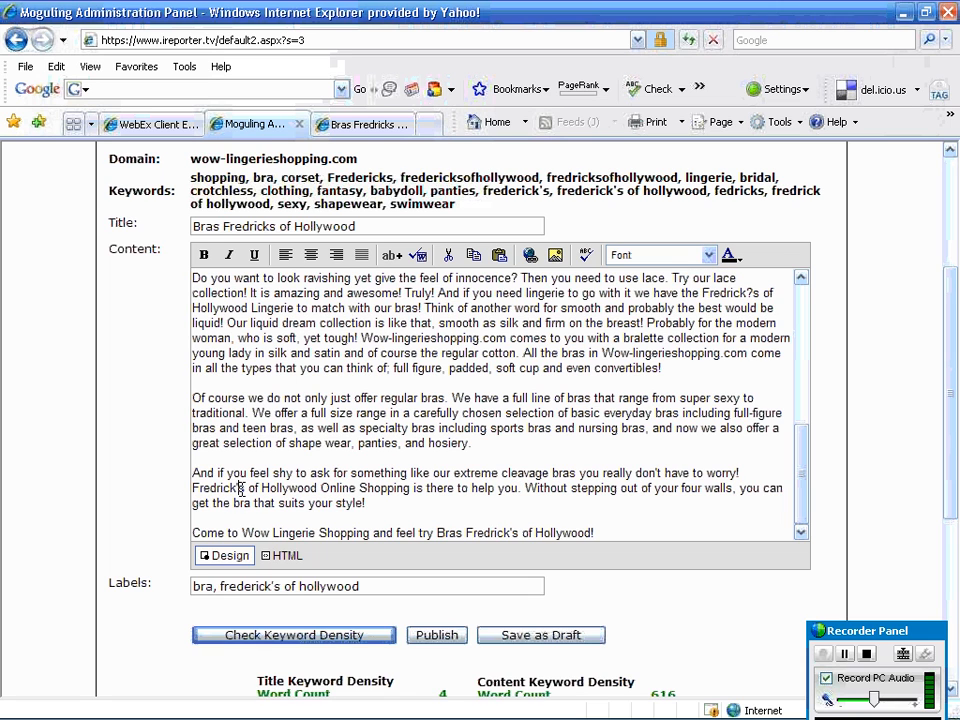
Correct the remaining question-mark typos, including "Fredrick's" in the lace paragraph, and publish the bras post.
drag(808, 474, 752, 426)
click(752, 426)
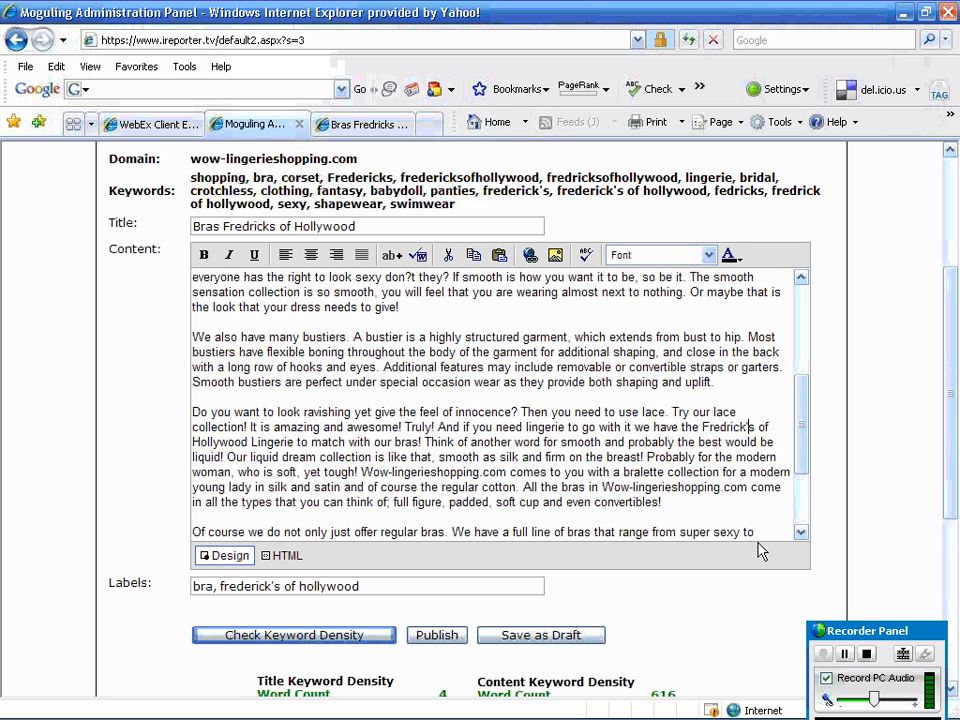
click(845, 655)
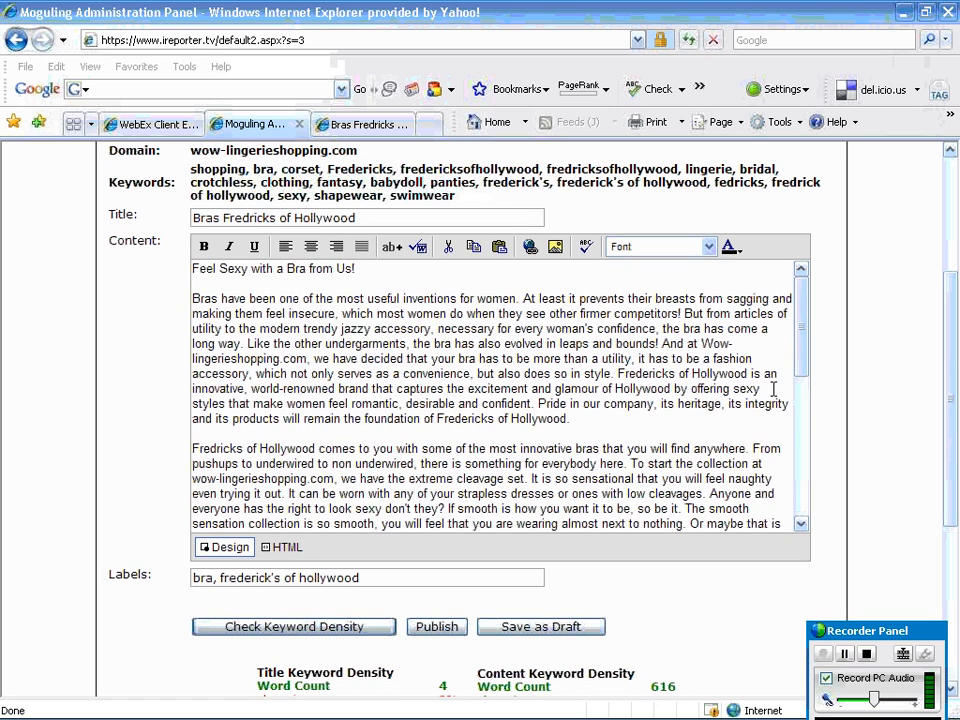
drag(803, 360, 797, 508)
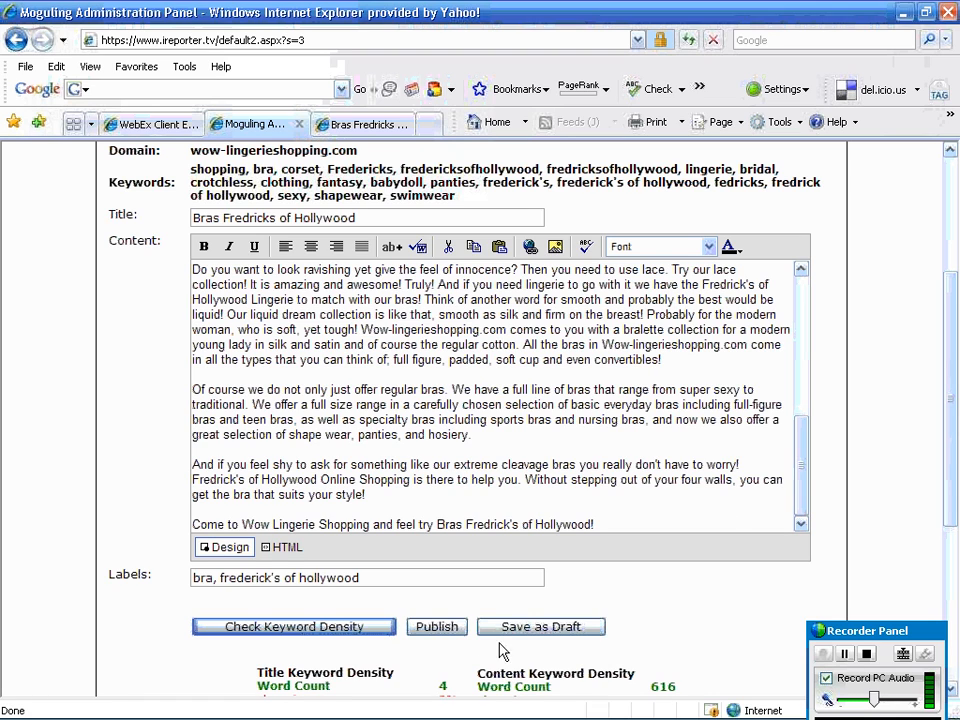
click(437, 627)
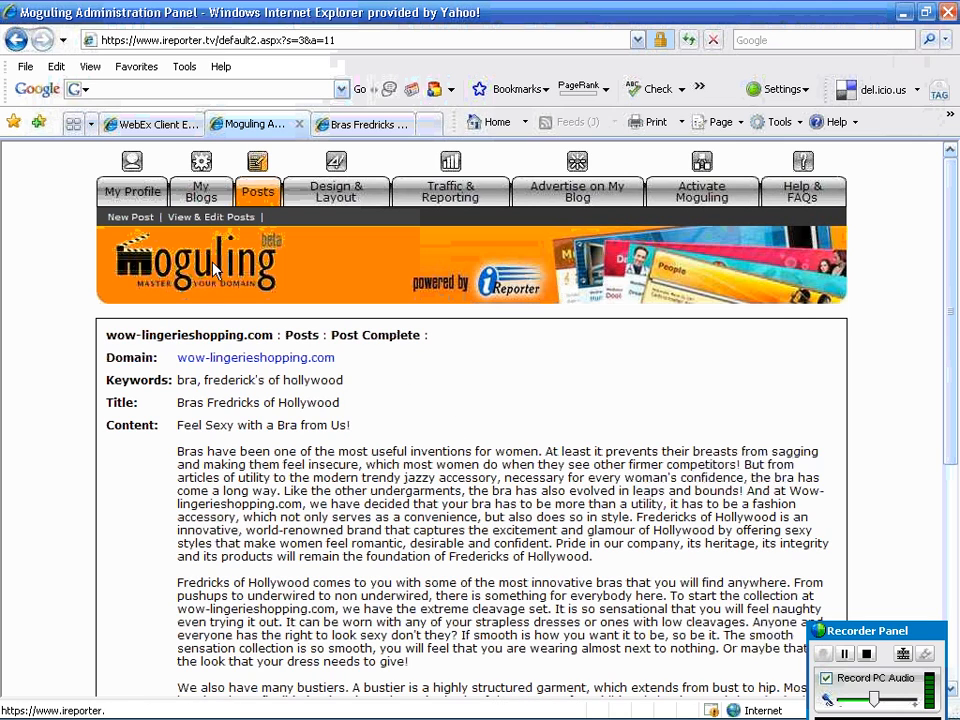
Open the list of editable posts for the wow-lingerieshopping.com blog.
click(201, 195)
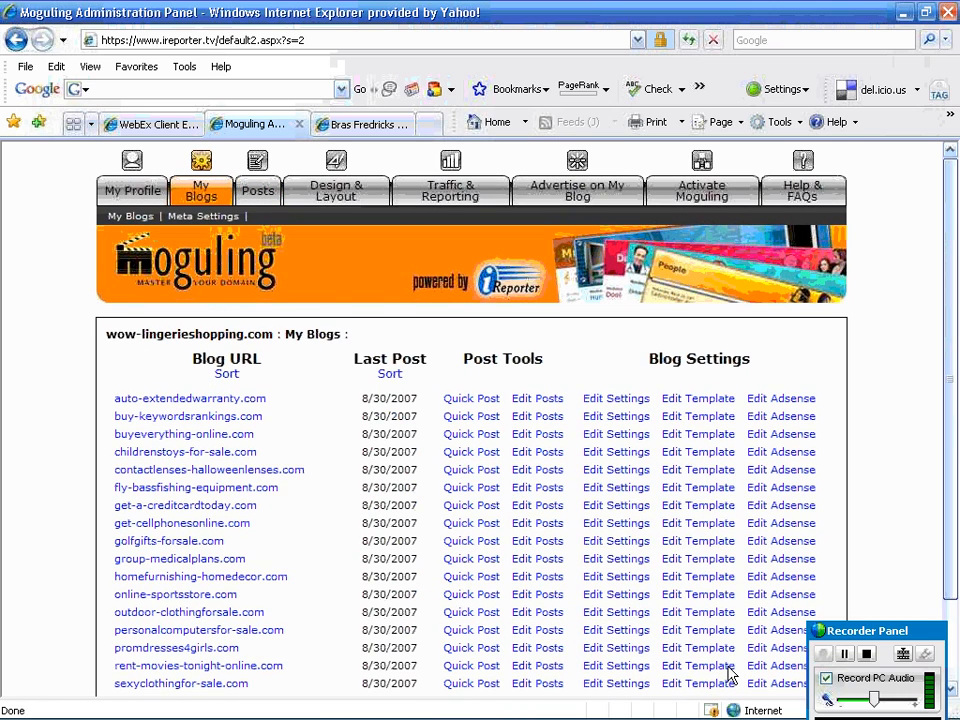
scroll(730, 675, down, 2)
click(542, 637)
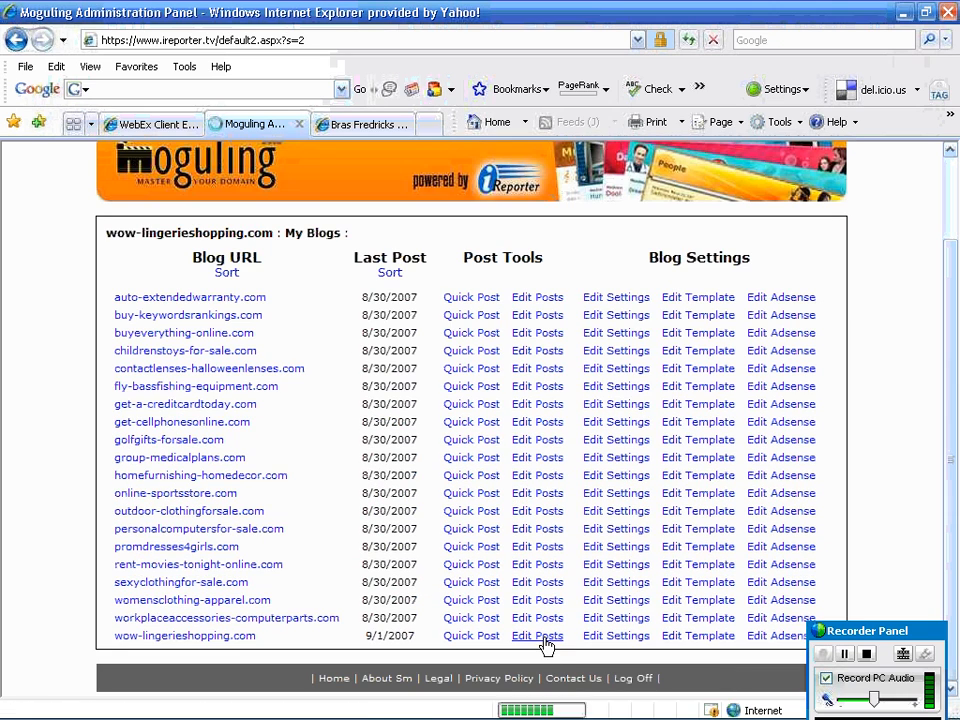
mouse_move(880, 633)
mouse_down()
mouse_move(892, 604)
mouse_move(880, 633)
mouse_up()
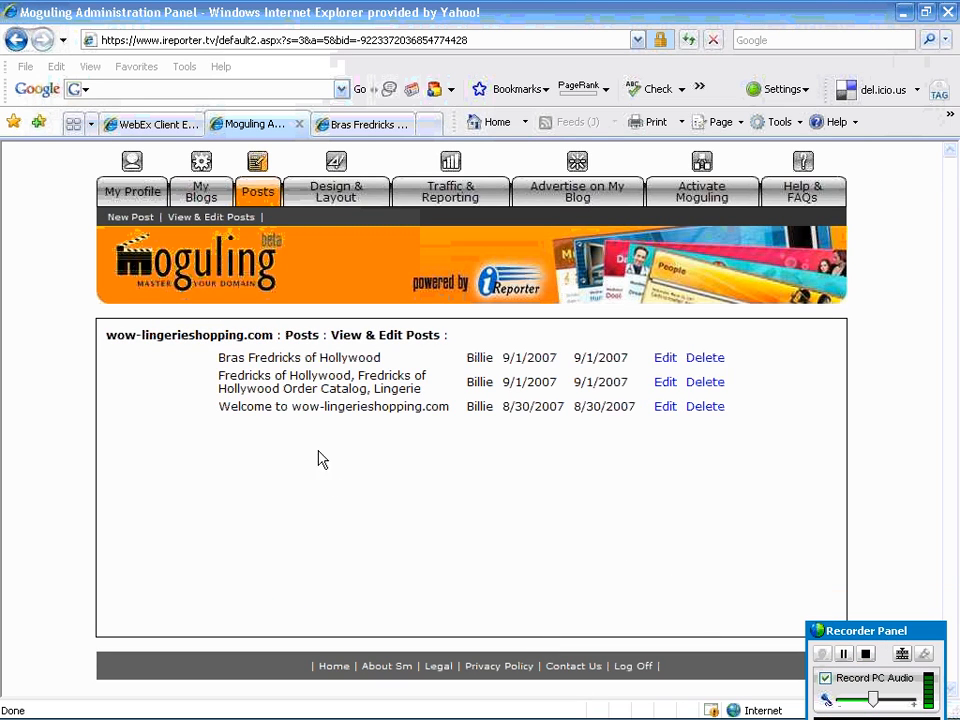
Open the "Fredricks of Hollywood Order Catalog, Lingerie" post for editing, spell-check its content and replace "don?t" with "don't".
click(663, 384)
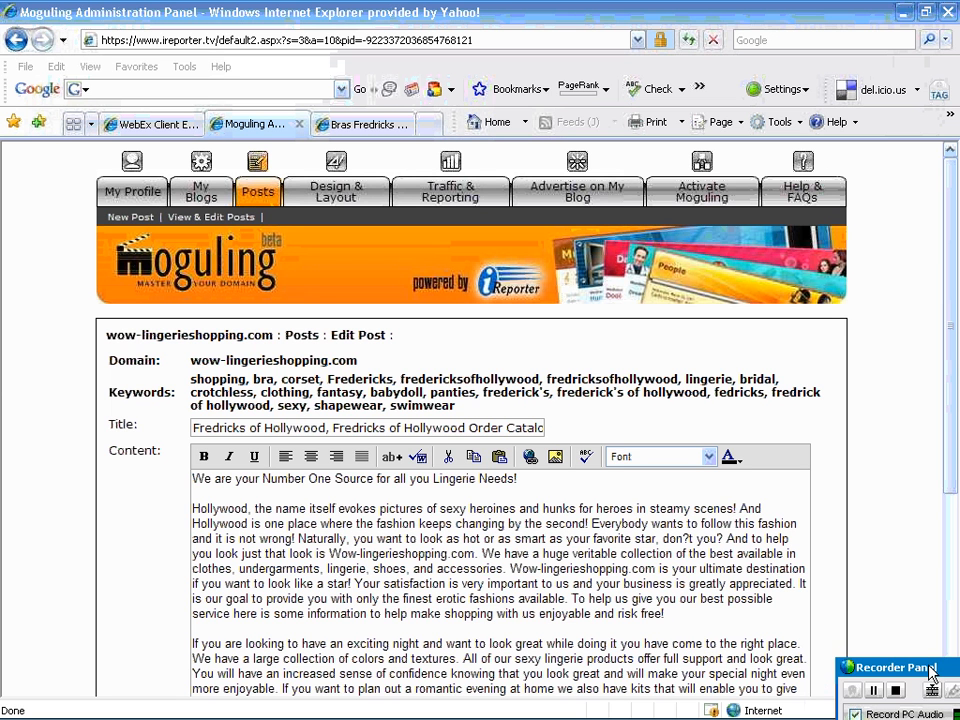
drag(953, 511, 951, 551)
scroll(490, 485, down, 1)
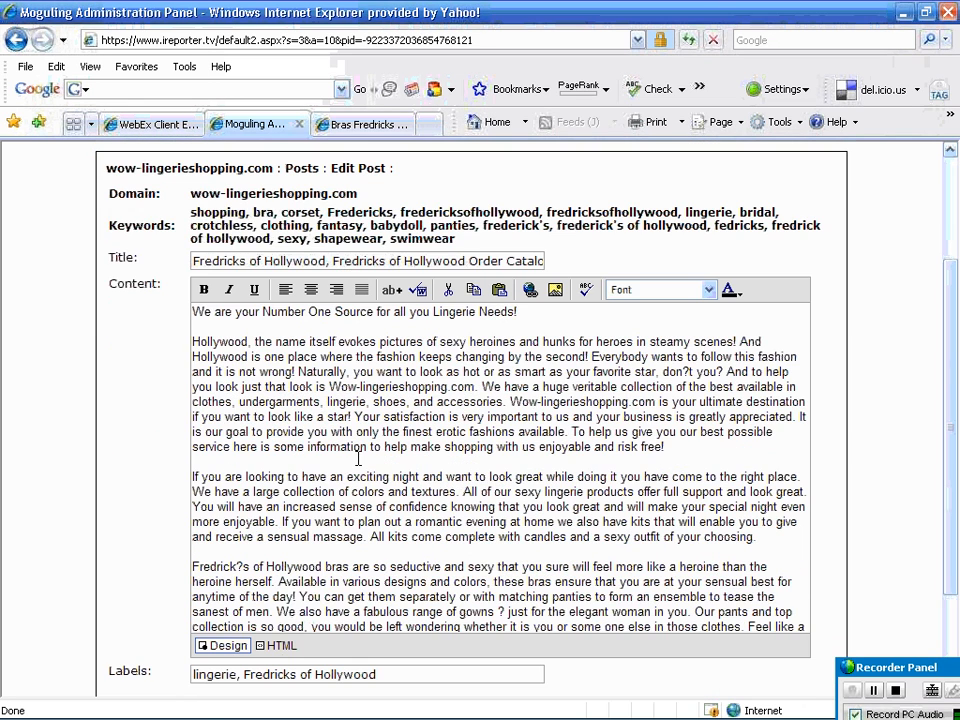
click(587, 290)
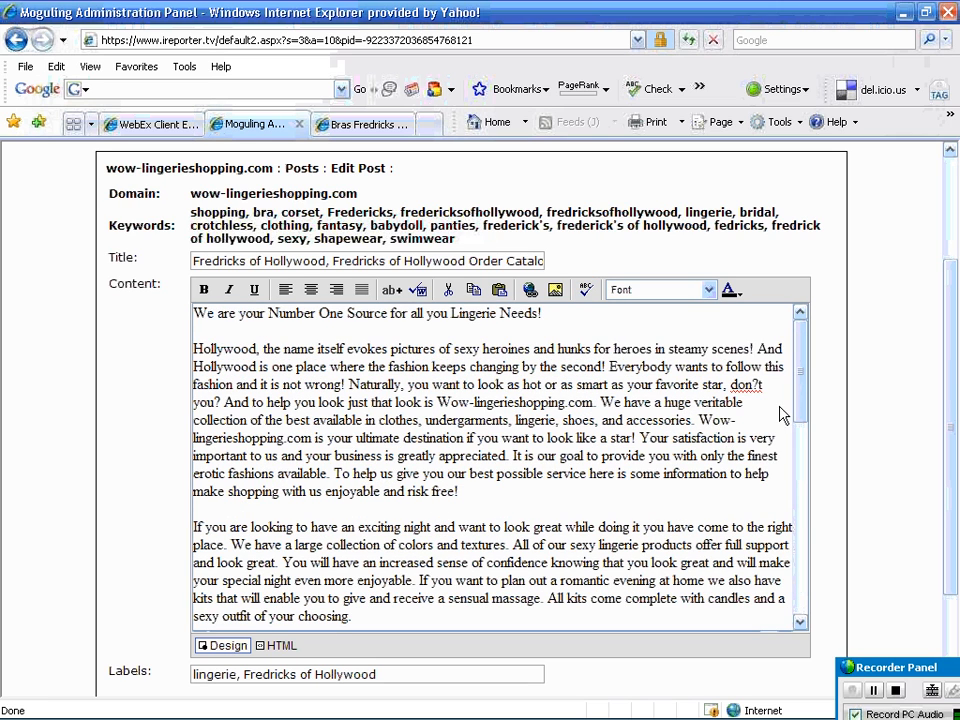
click(752, 386)
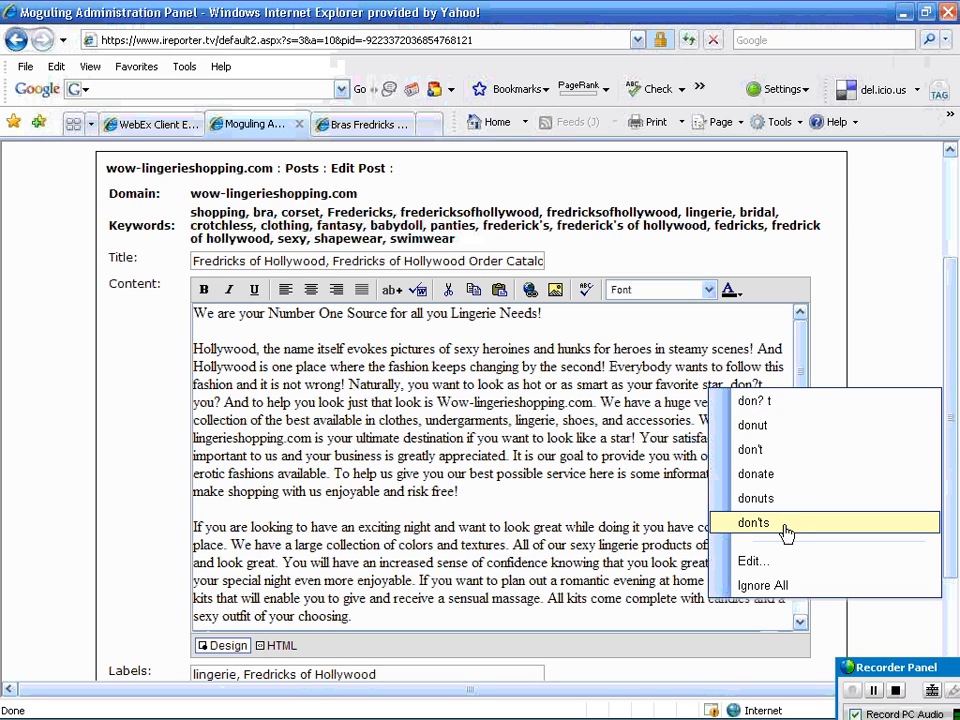
click(760, 451)
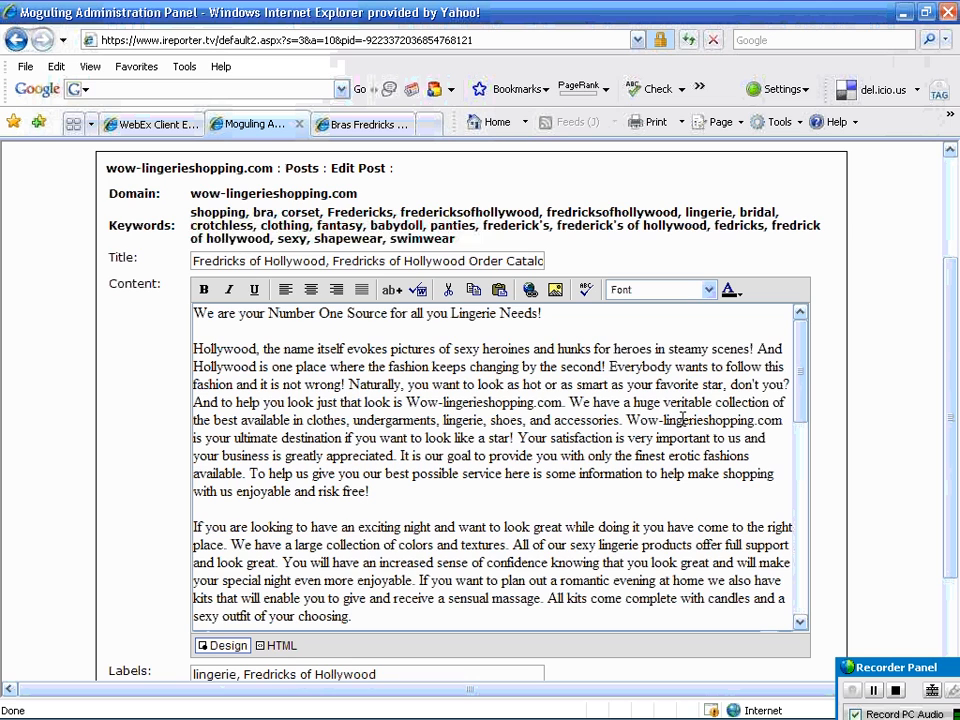
Replace the flagged "Fredrick?s" with the suggestion "Fredericks" at the start of the paragraph about bras.
scroll(456, 500, down, 1)
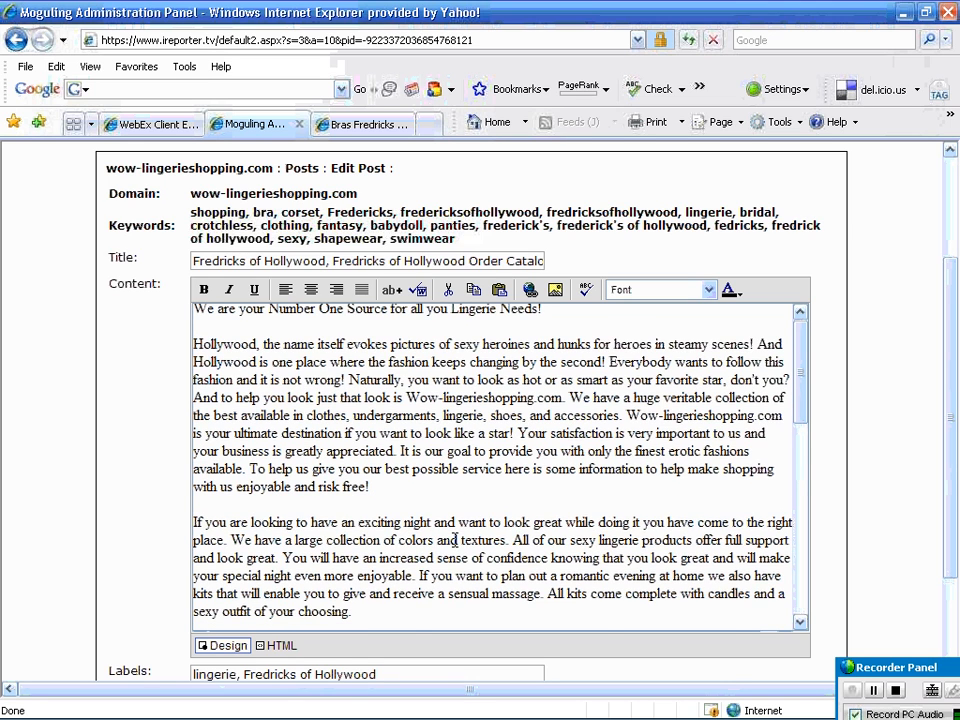
scroll(456, 540, down, 4)
scroll(268, 486, down, 1)
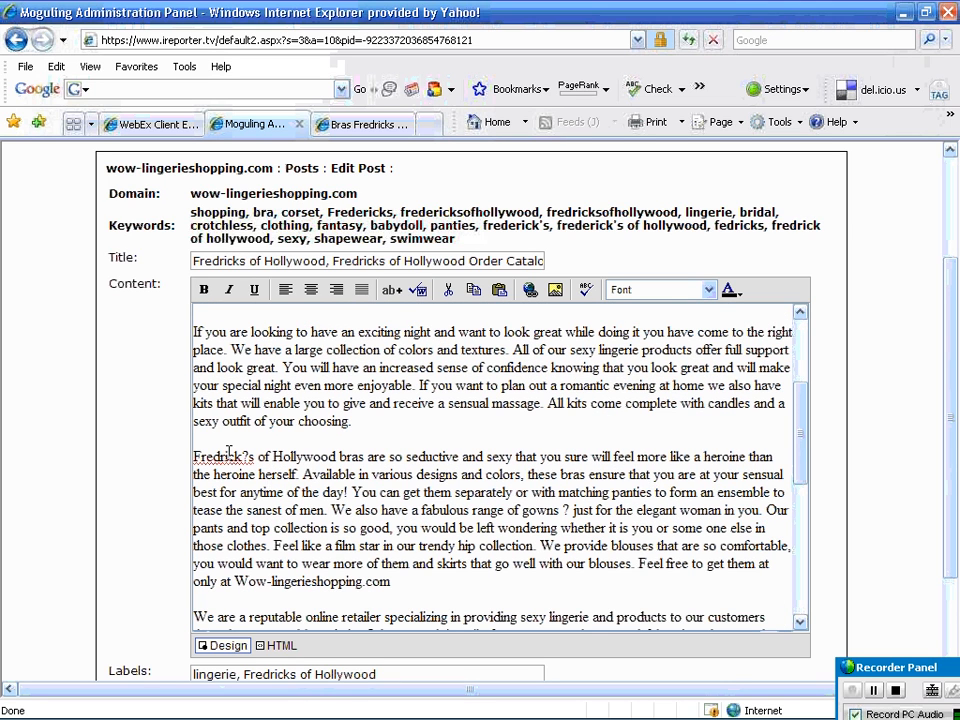
right_click(237, 462)
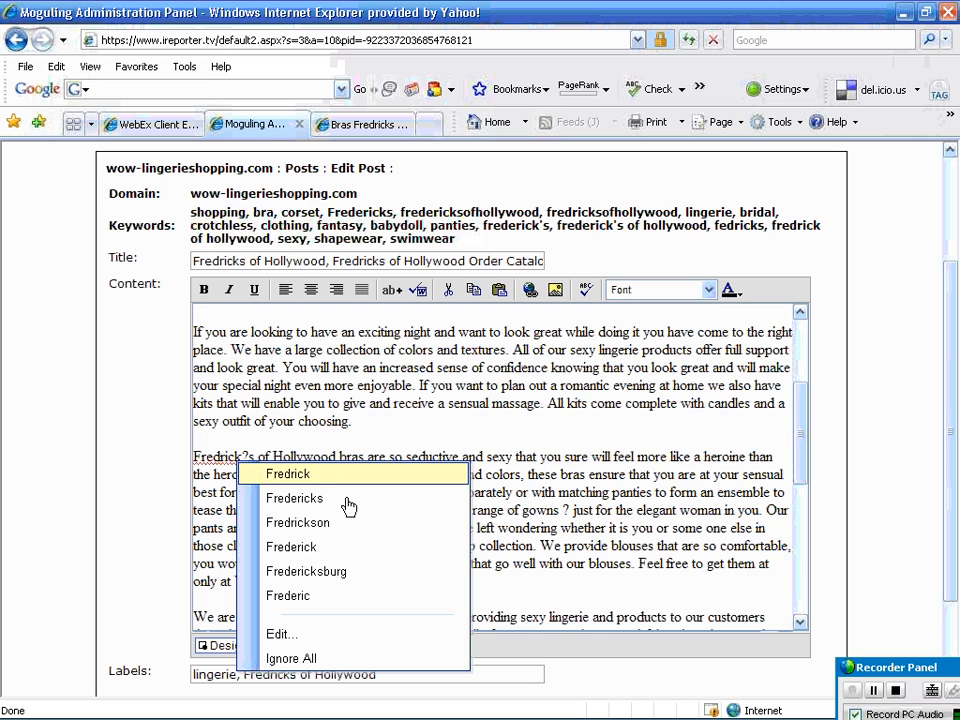
click(345, 498)
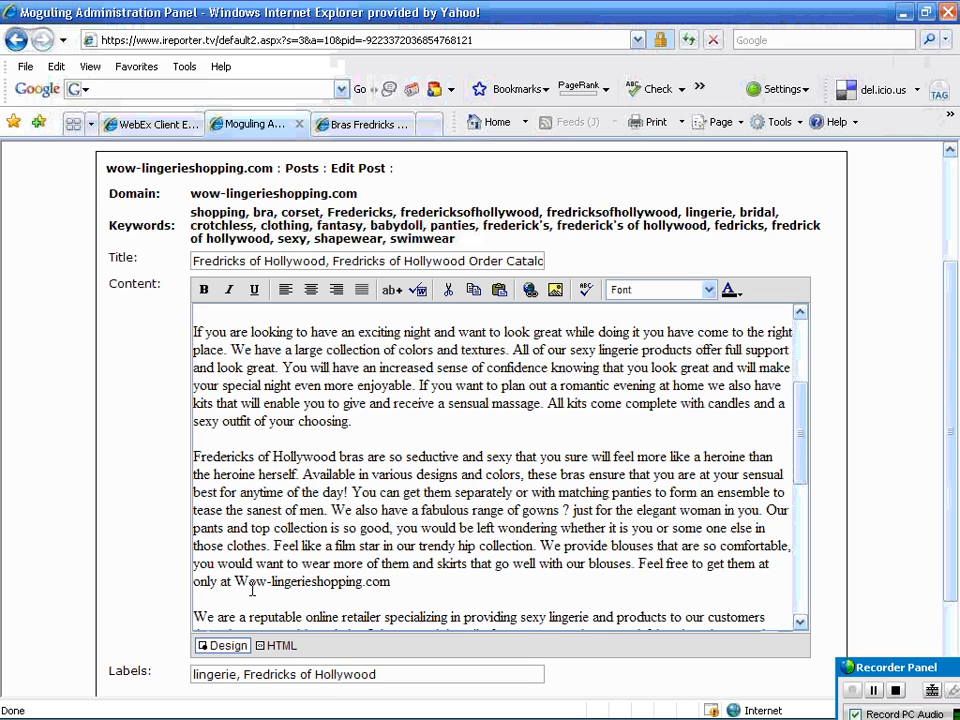
Go back to the blog overview and reopen the list of posts for wow-lingerieshopping.com.
key(alt+Left)
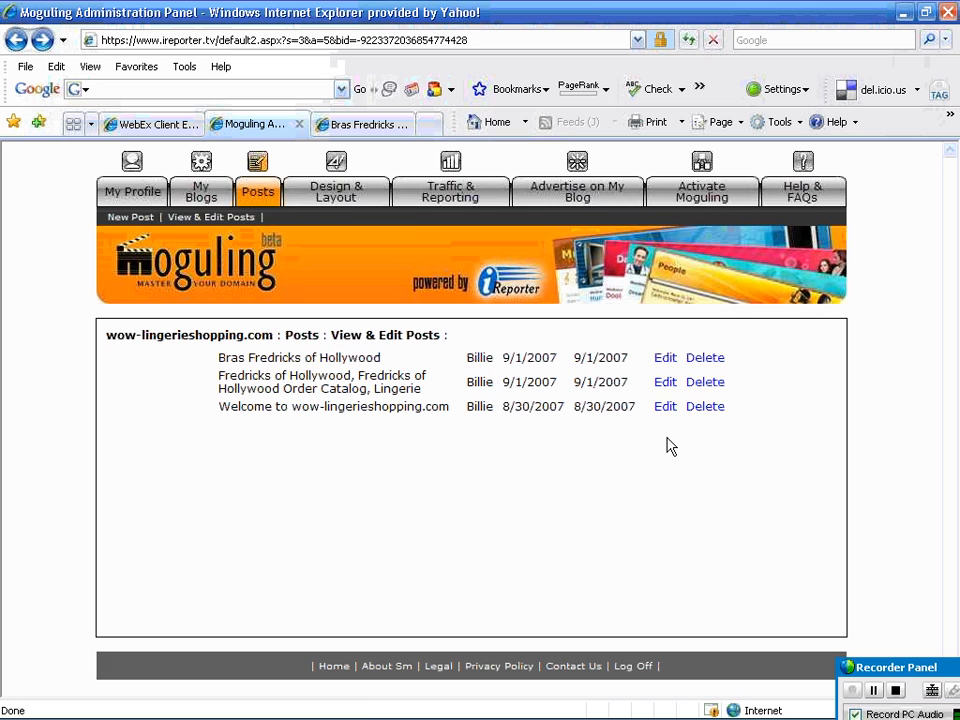
click(17, 40)
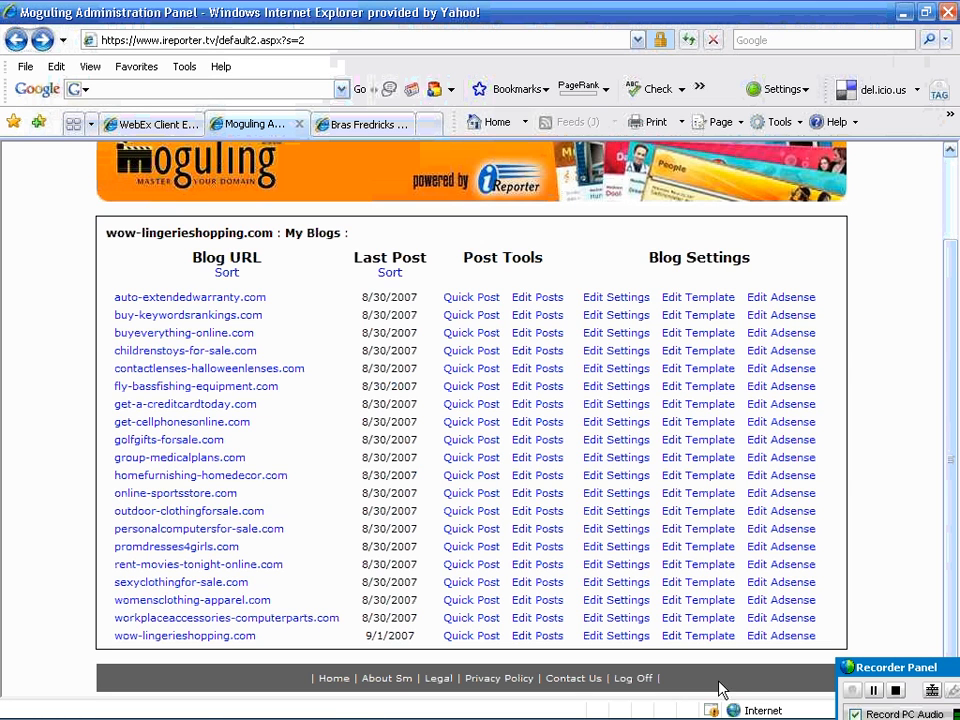
click(551, 638)
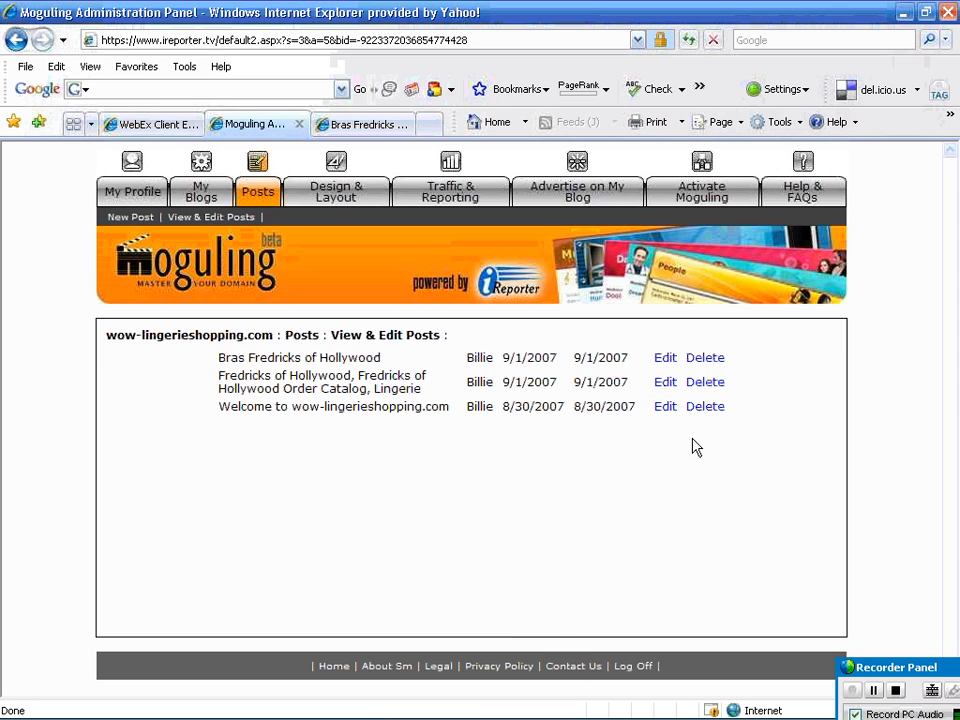
Reopen the order catalog post for editing, run the spell check and replace "don?t" with "don't" in the Hollywood paragraph.
click(666, 384)
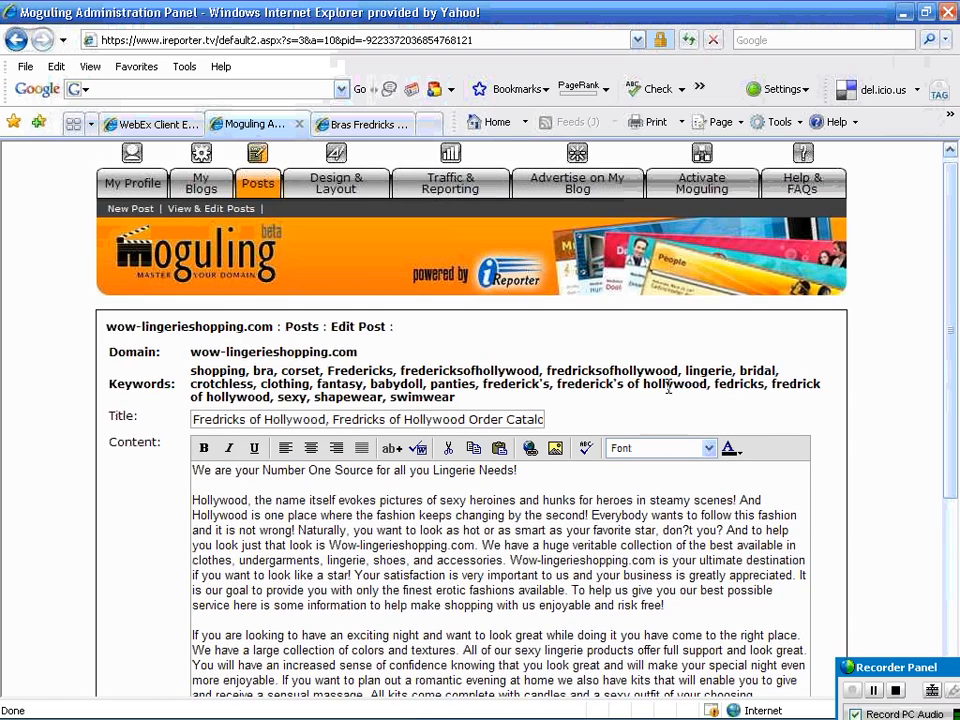
scroll(670, 391, down, 3)
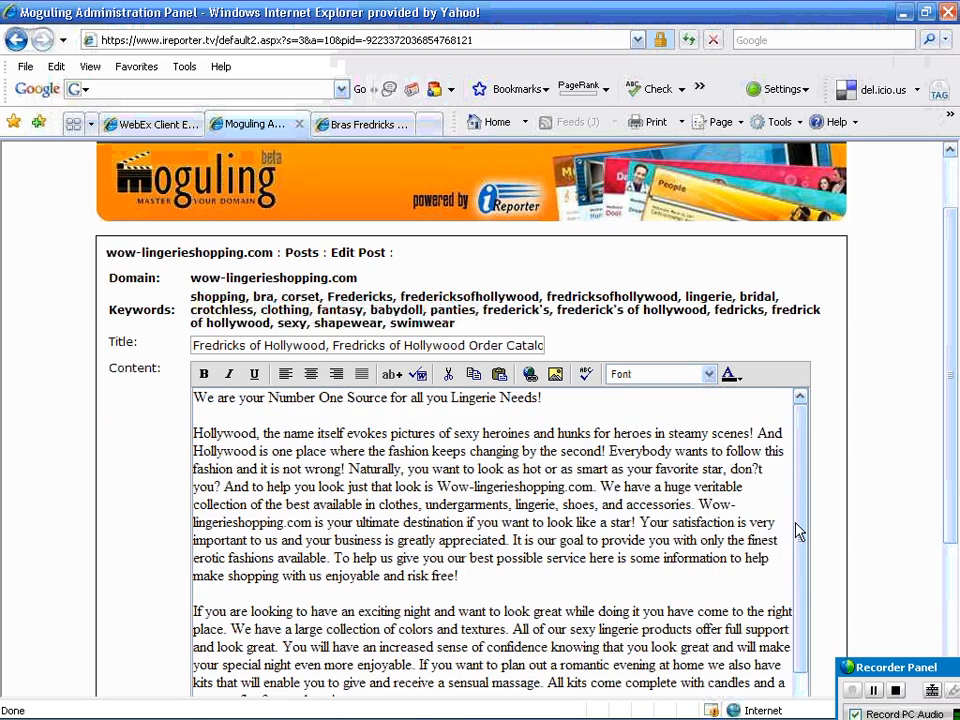
scroll(757, 453, down, 1)
right_click(745, 438)
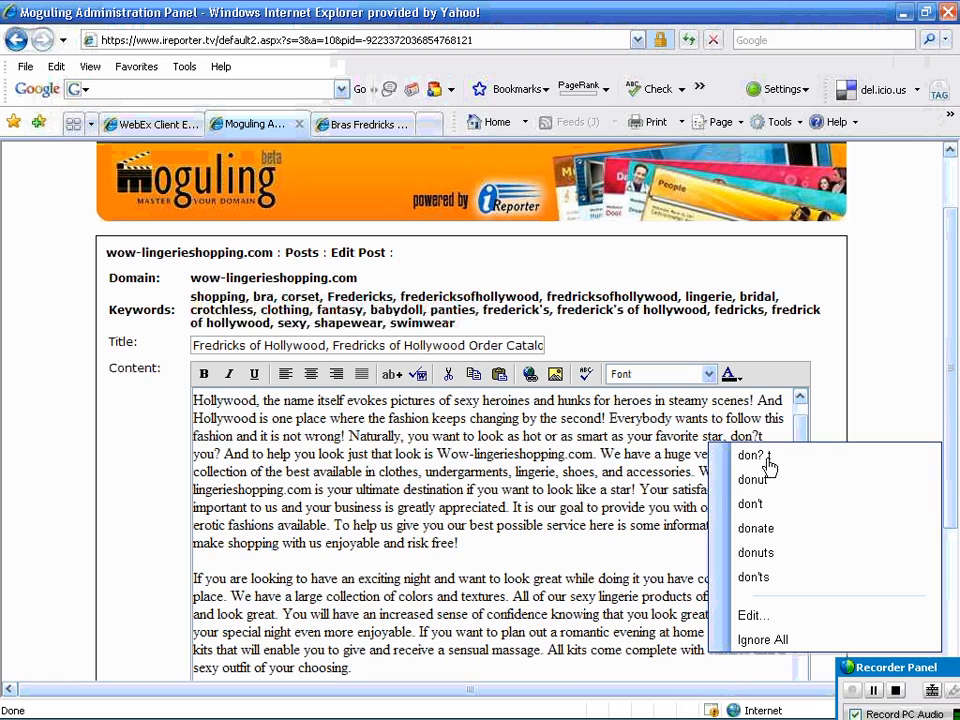
click(797, 504)
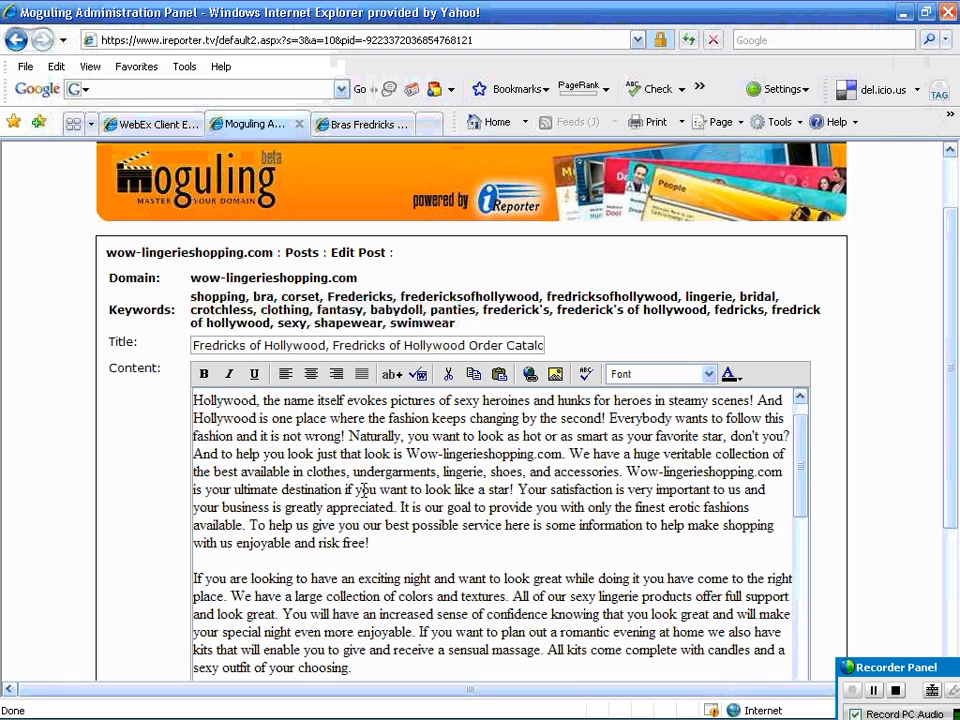
Update the corrected order catalog post and look over its published text down to the labels.
scroll(290, 428, down, 2)
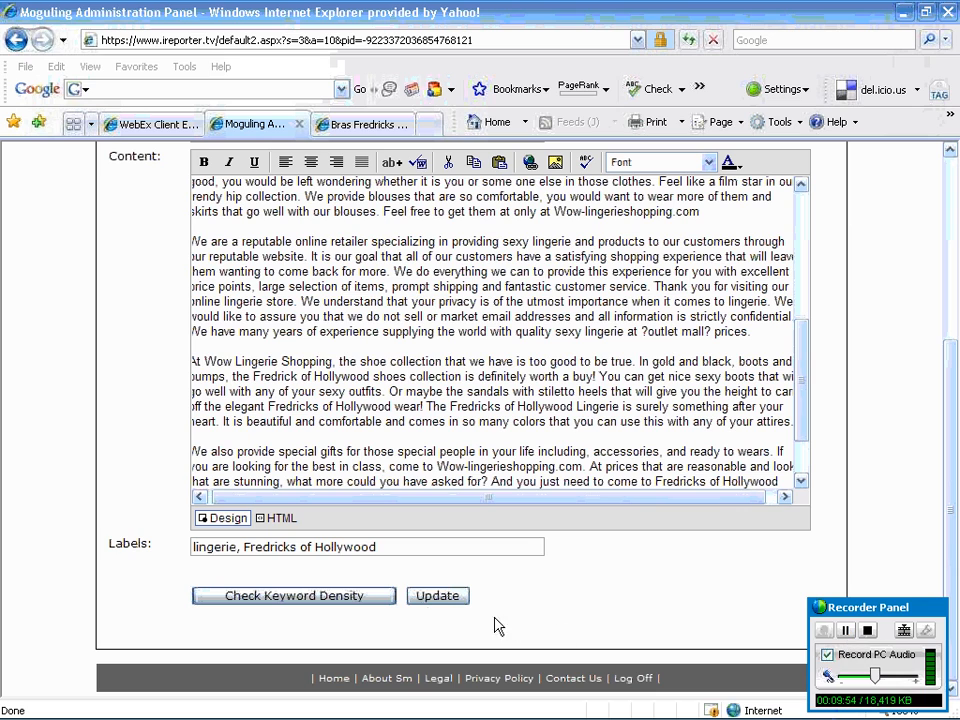
click(436, 600)
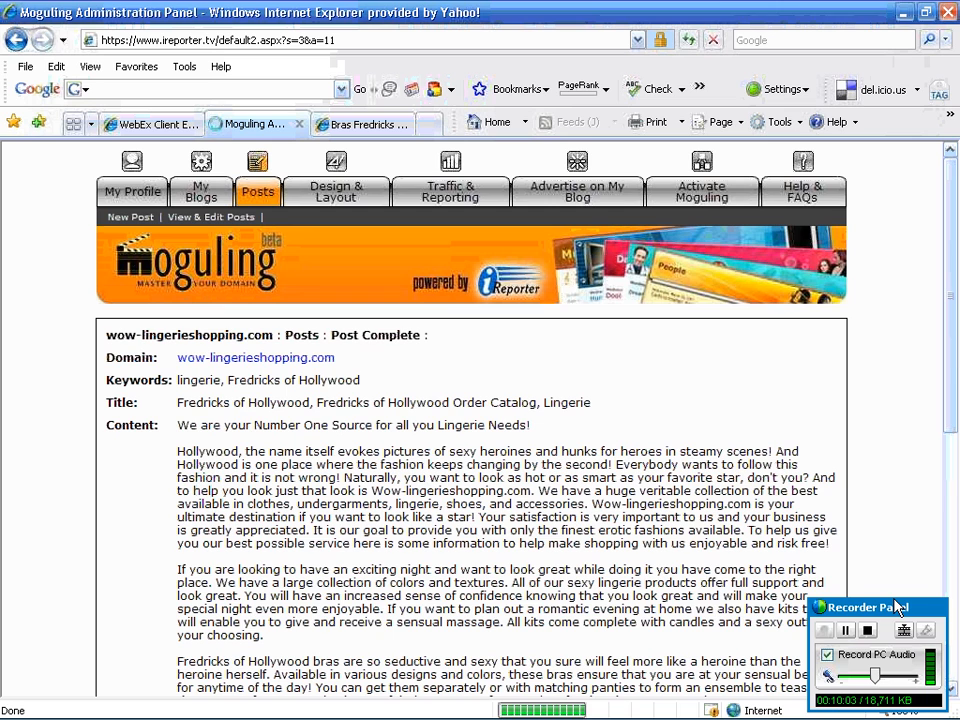
drag(946, 359, 942, 617)
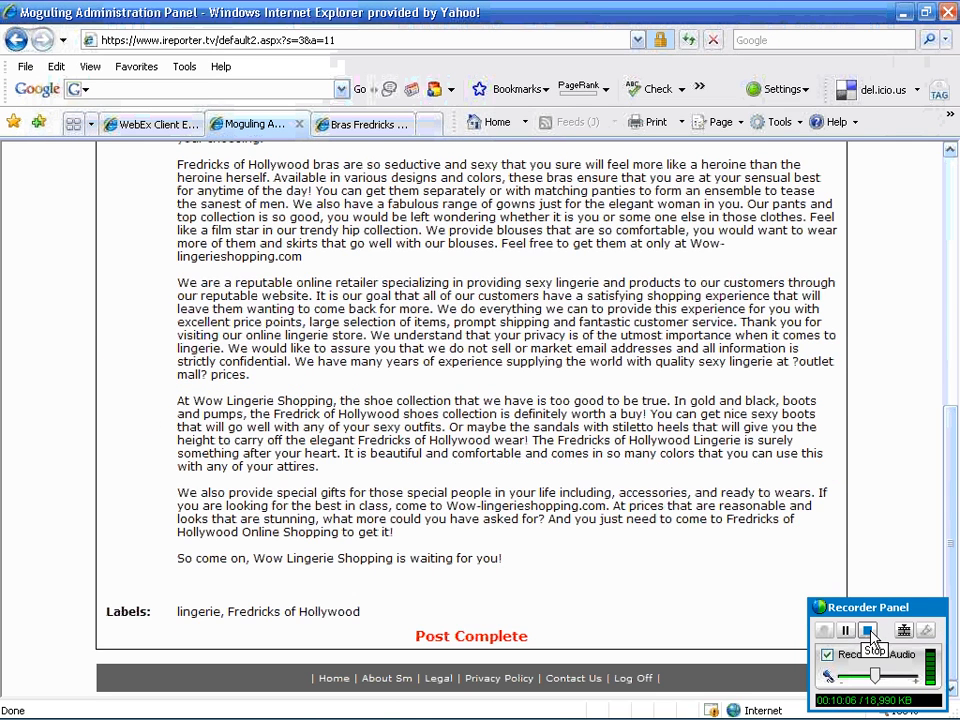